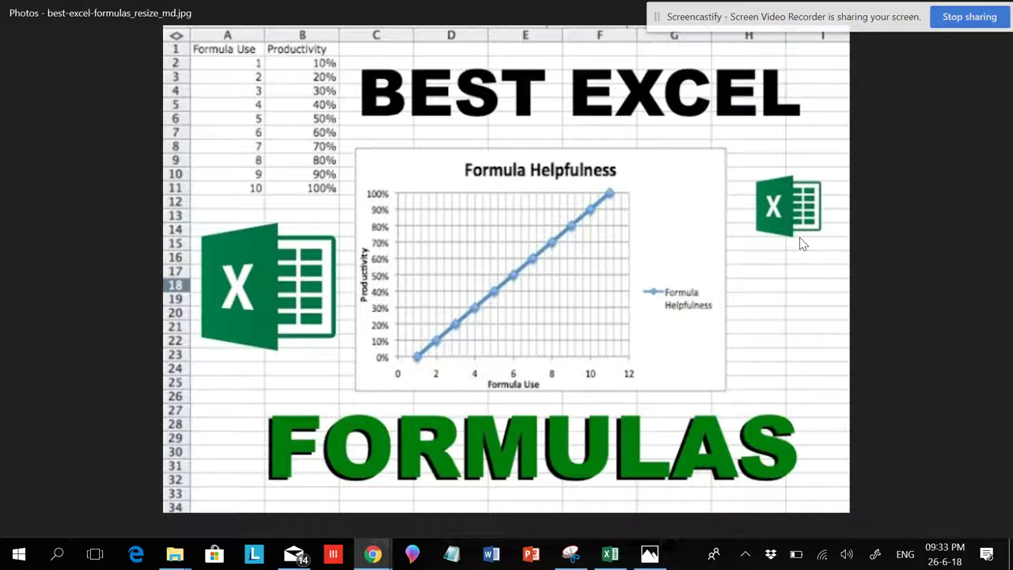
Put 50 in C8 and the comparison formula =B8=C8 in D8, which shows FALSE
click(610, 554)
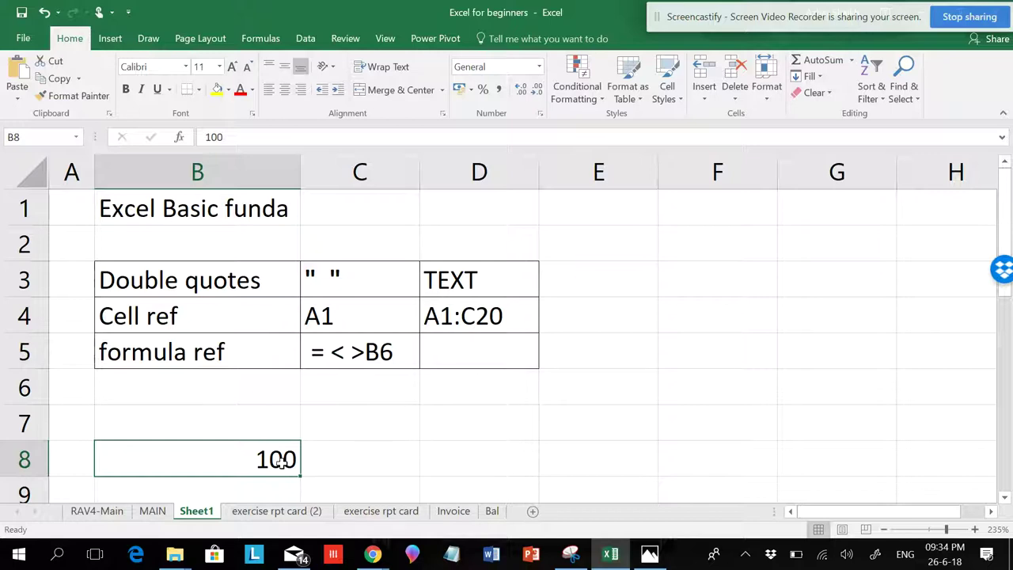
click(331, 458)
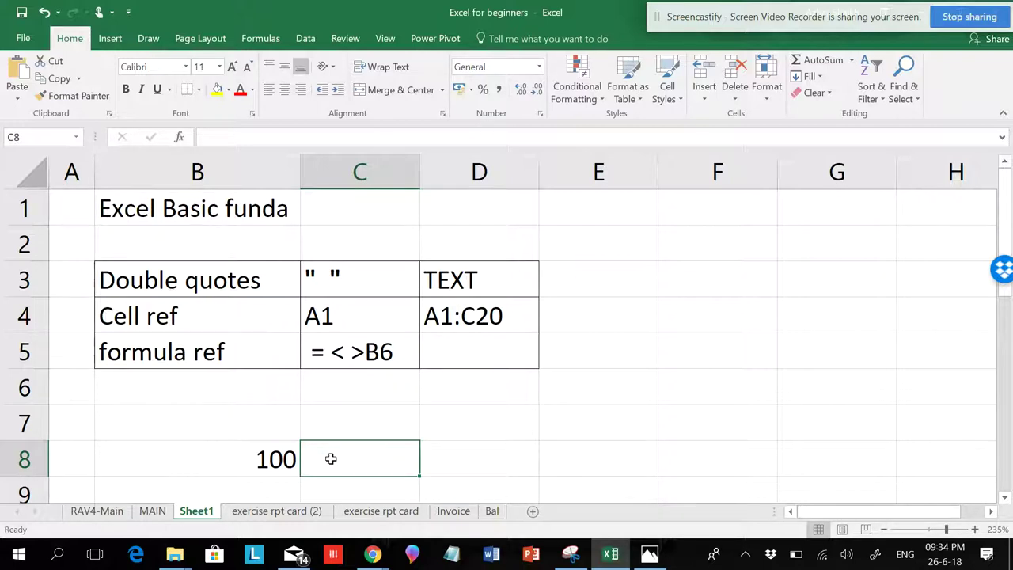
text(50)
click(451, 459)
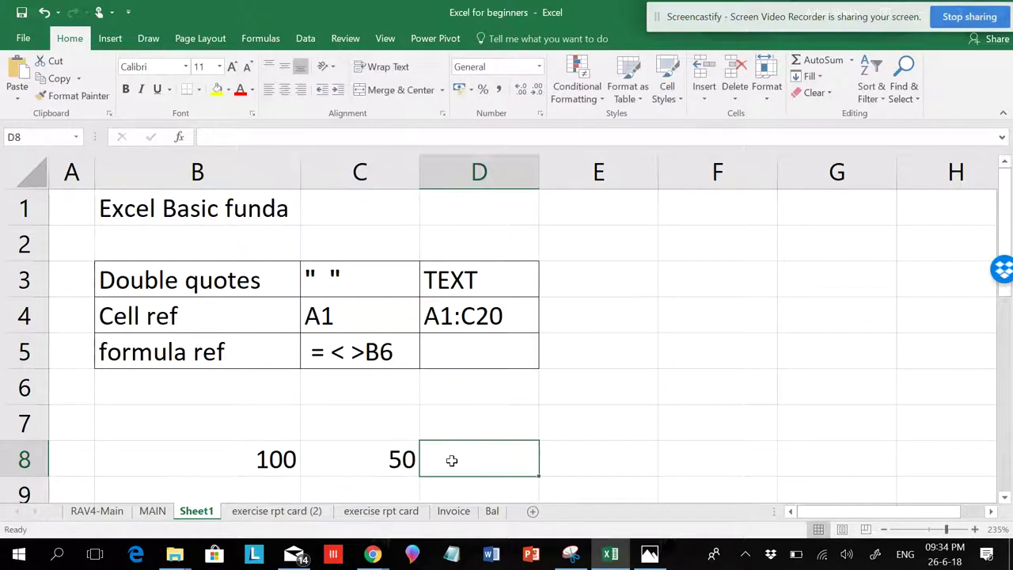
text(=)
click(282, 459)
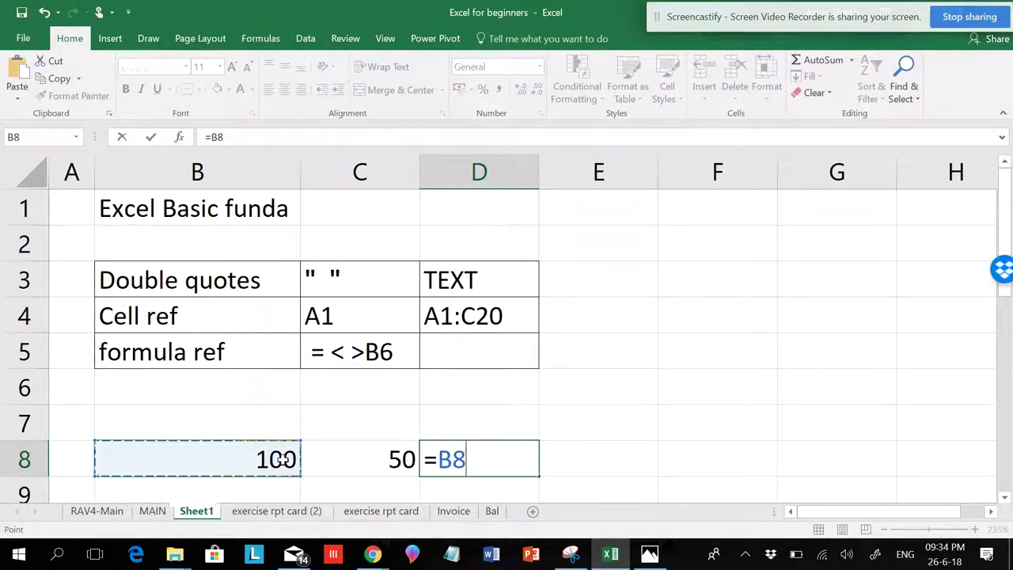
text(=)
click(398, 455)
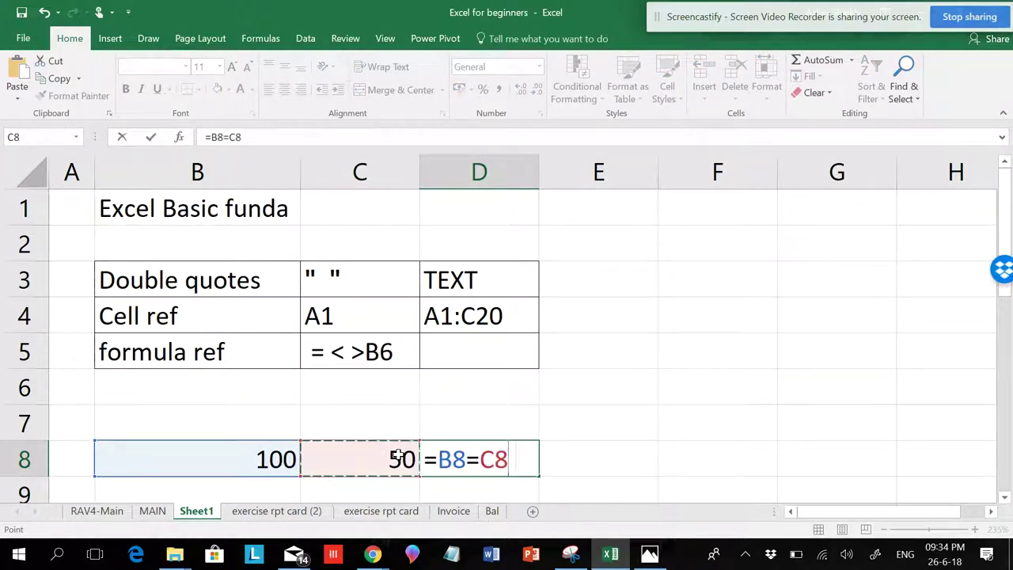
key(Return)
Change C8 to 100 so D8 shows TRUE, then clear C8 and D8
click(517, 425)
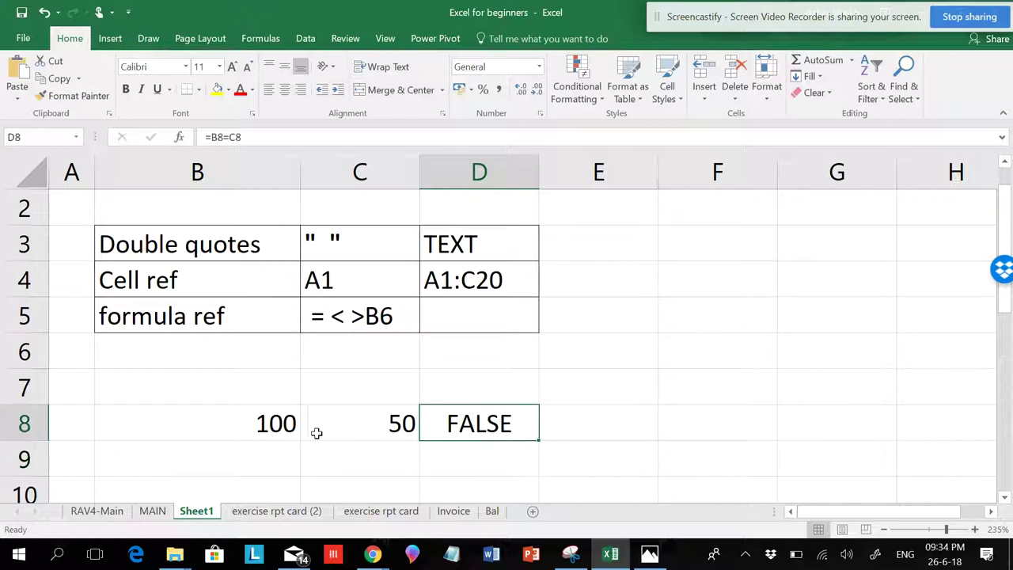
click(411, 426)
text(1)
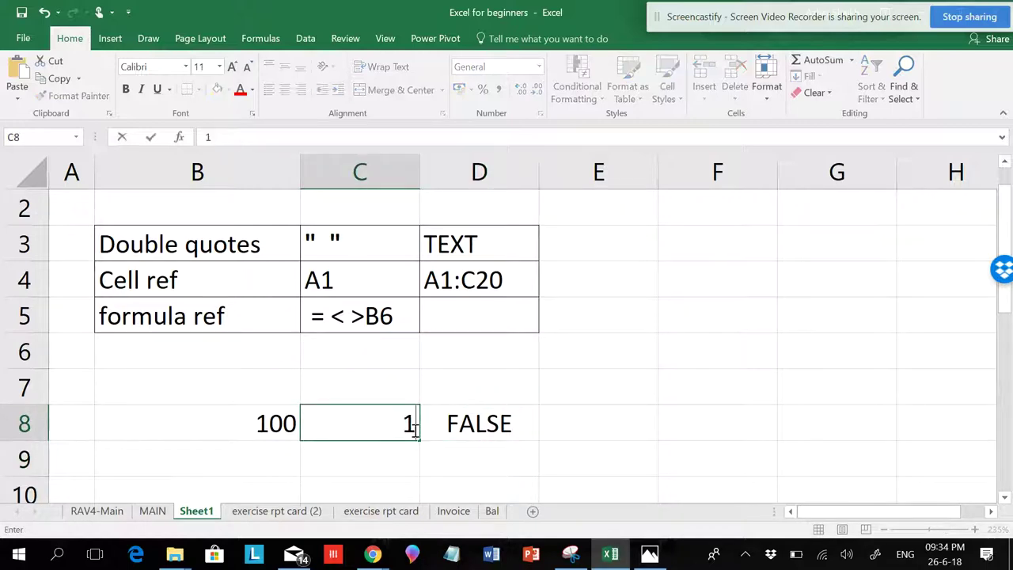
text(00)
click(608, 413)
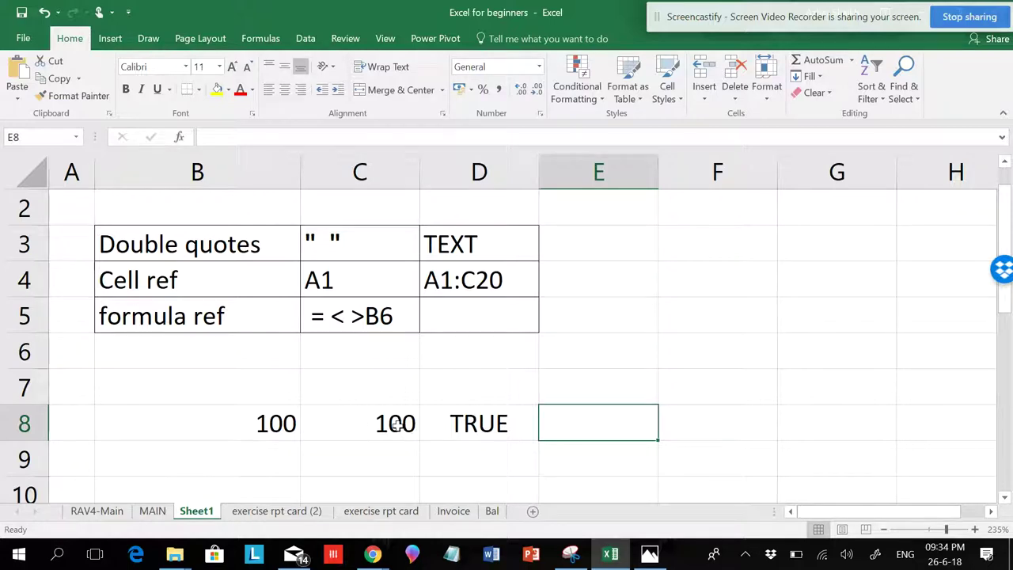
drag(400, 425, 427, 425)
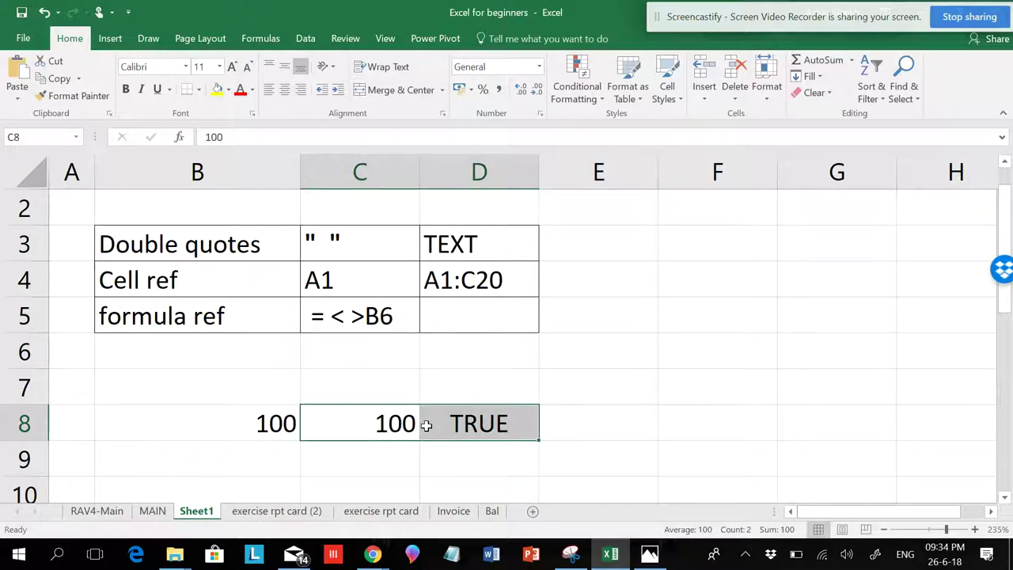
key(Delete)
Type =IF(B8=100,"Will buy,"will not buy") into C8, correcting the stray W and capitals
scroll(353, 398, up, 1)
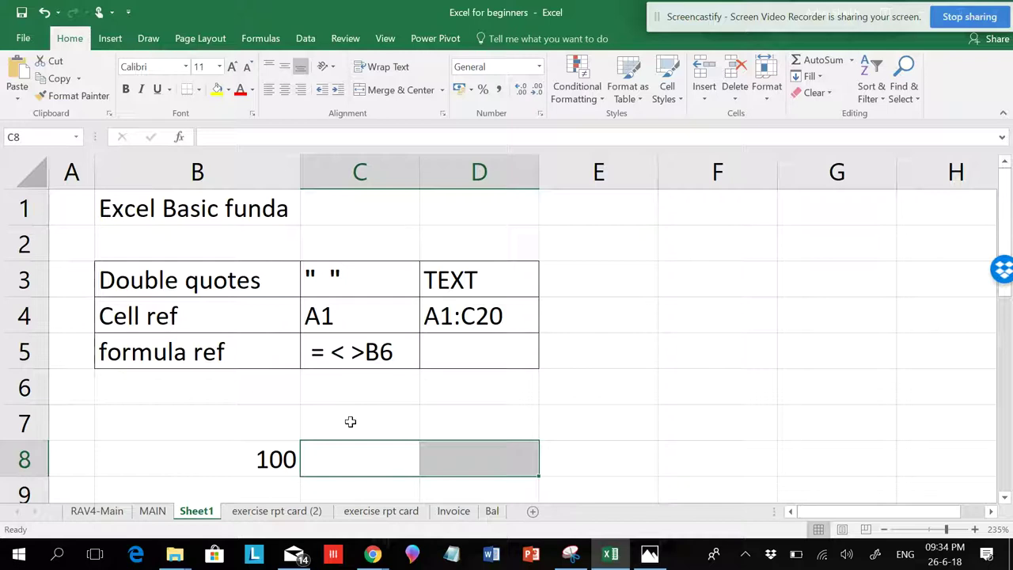
click(344, 451)
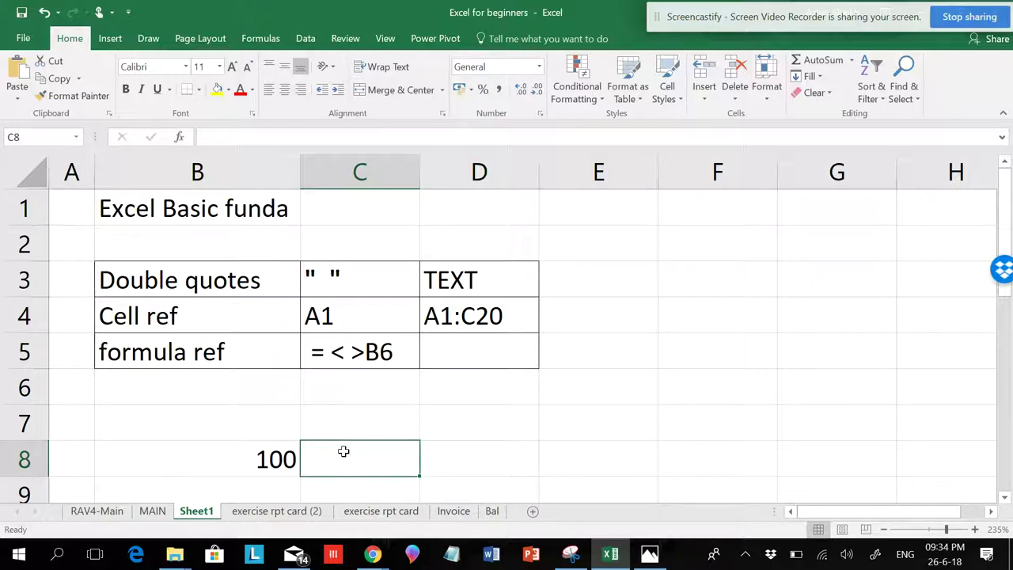
text(=)
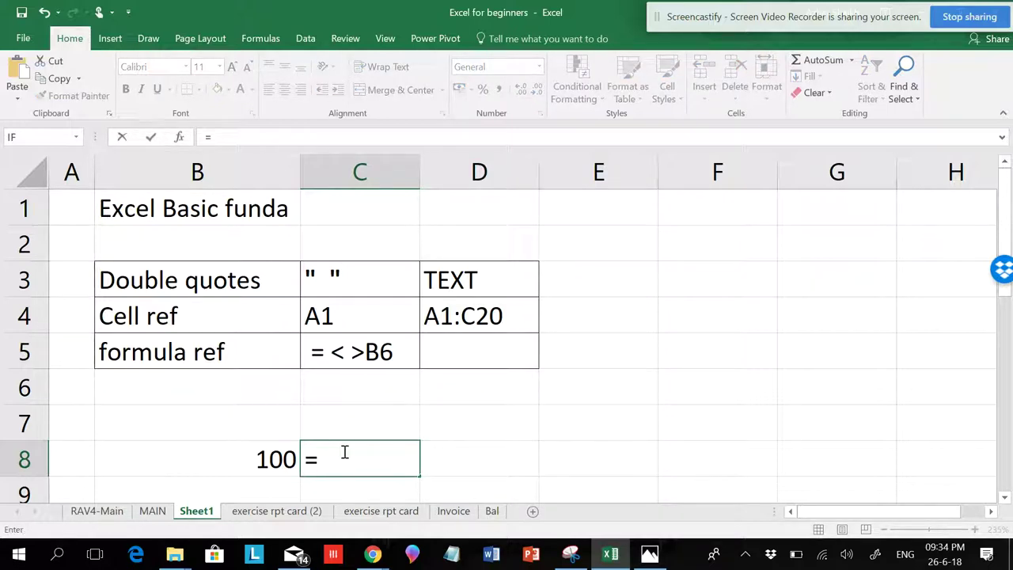
text(IF)
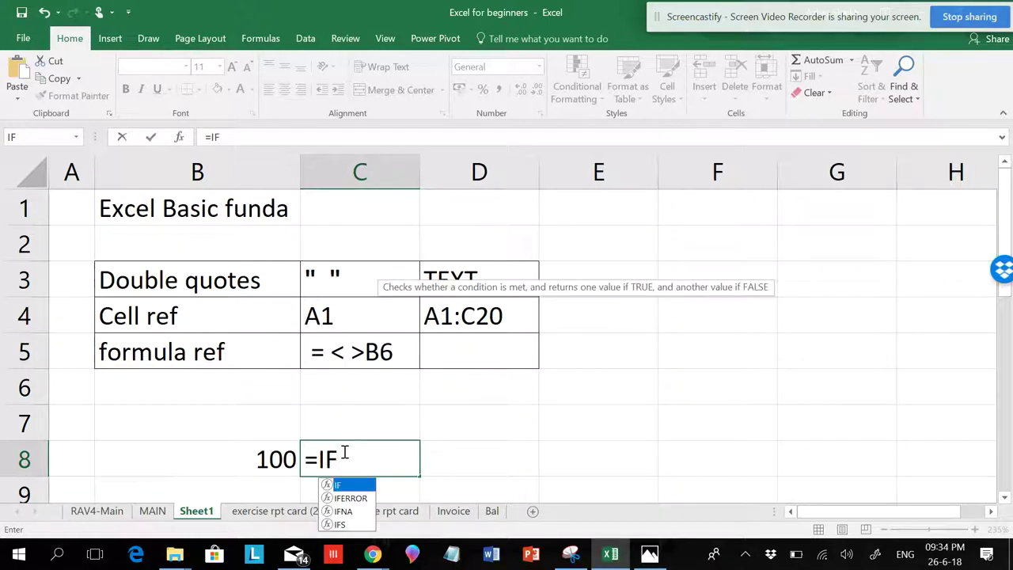
text(()
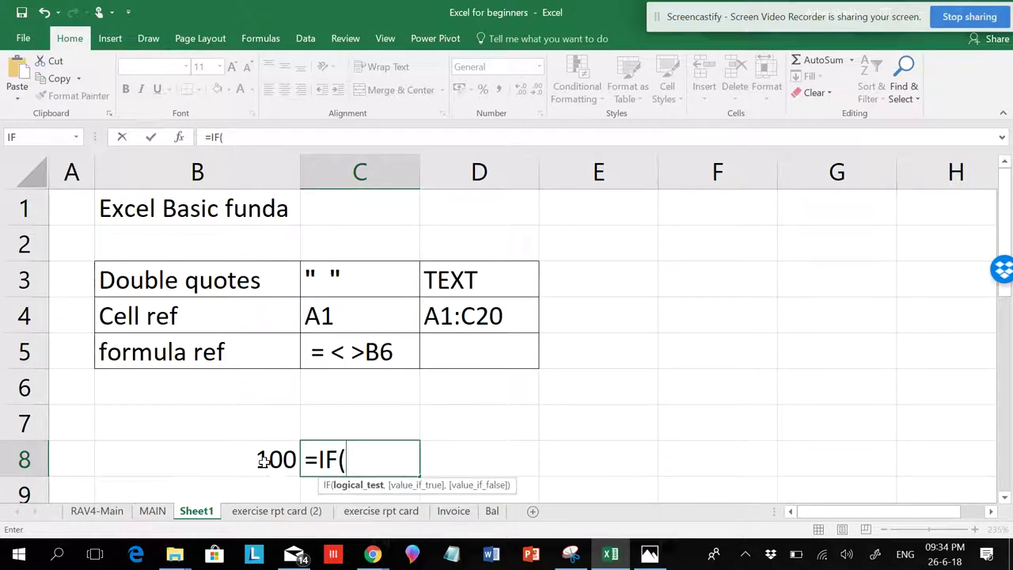
click(266, 459)
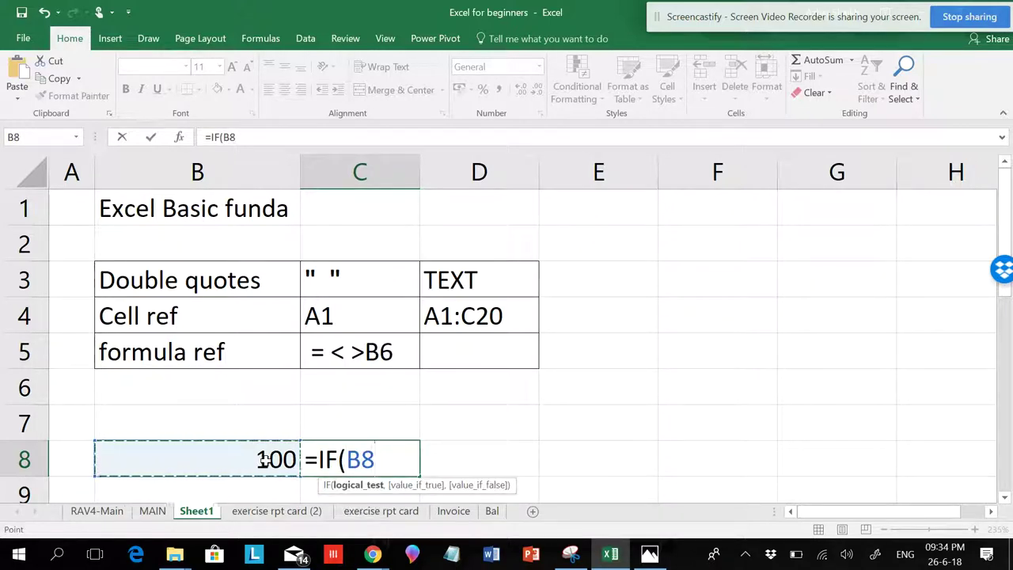
text(=)
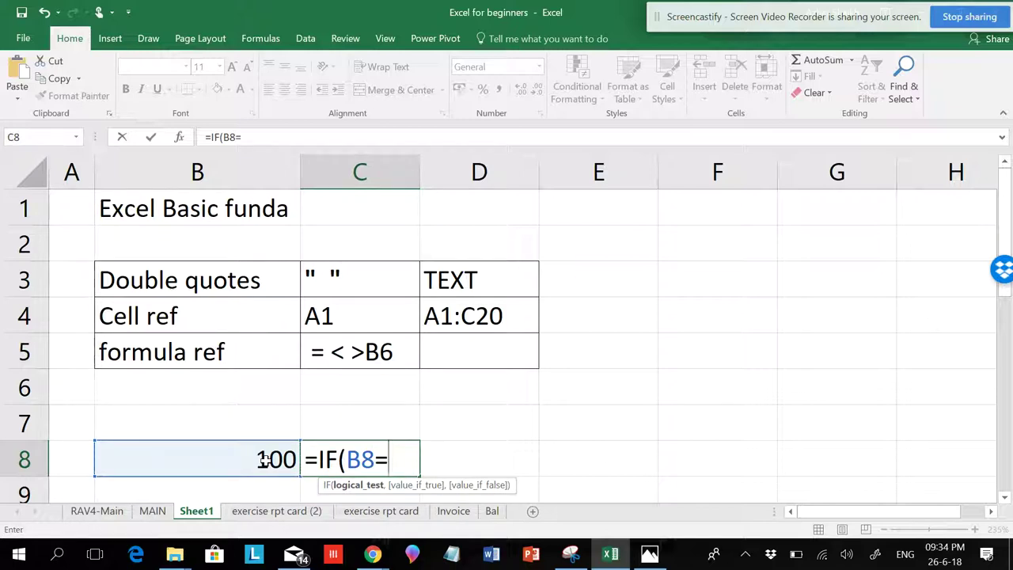
text(100)
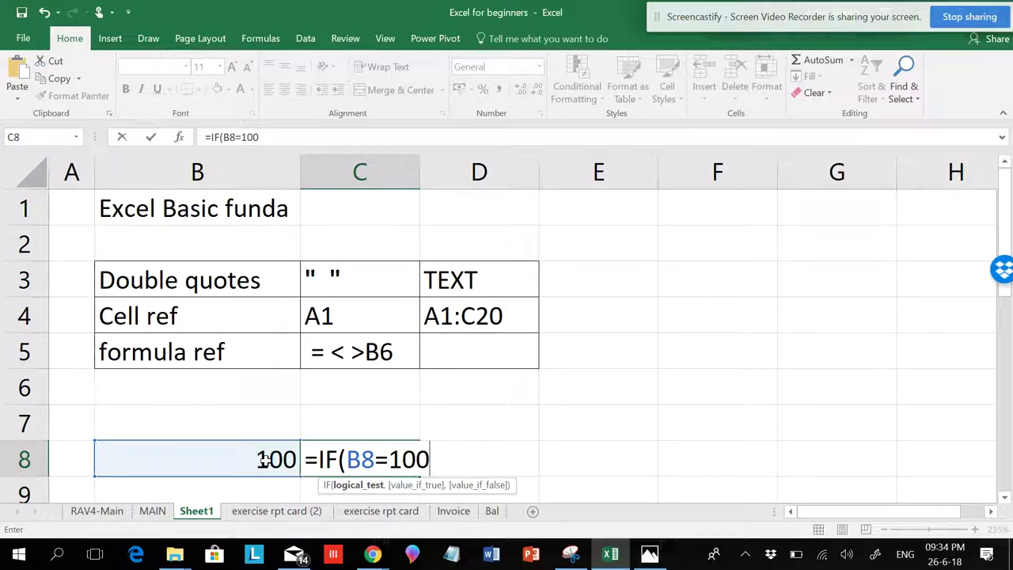
text(,)
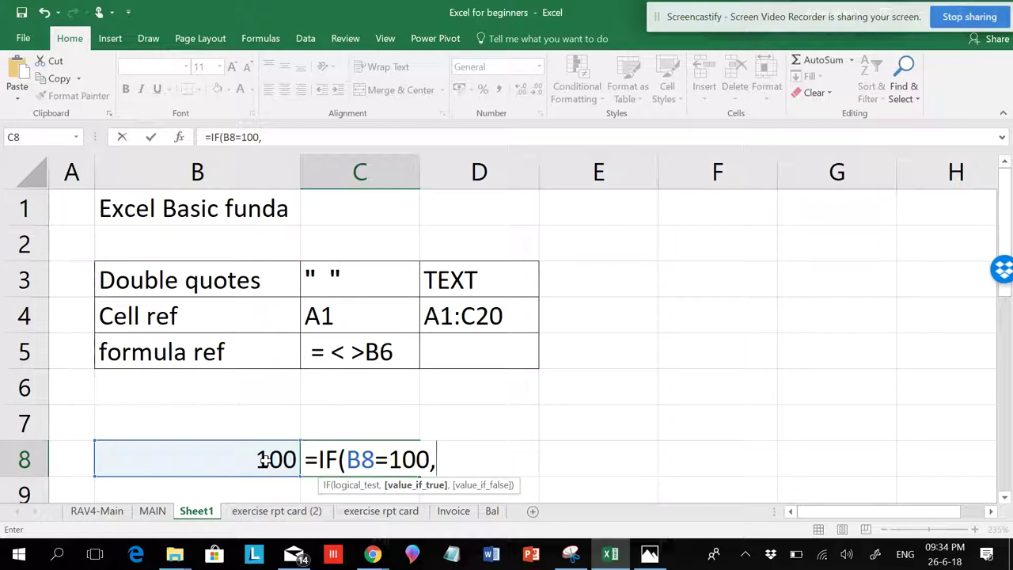
text(W)
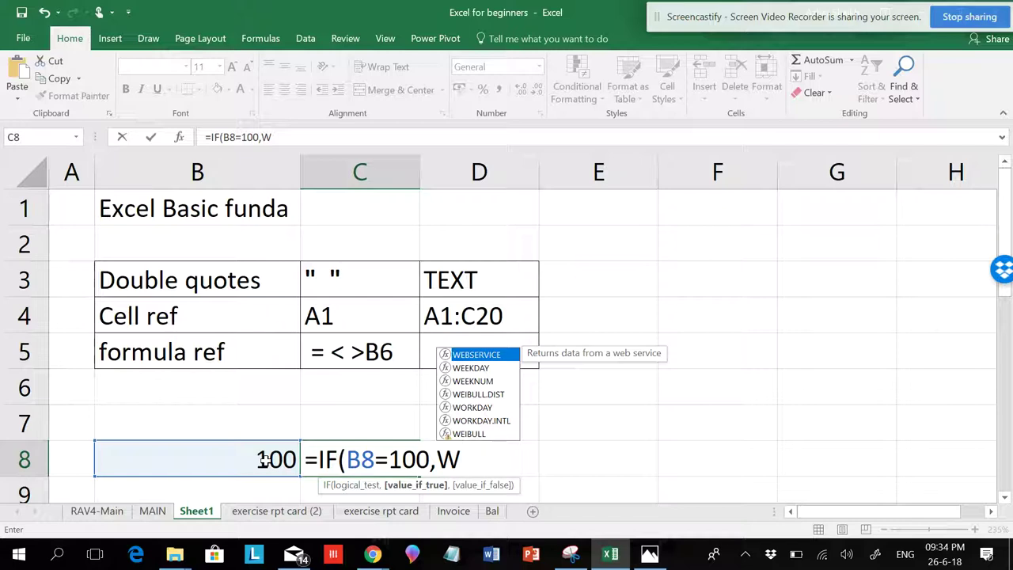
key(Escape)
key(BackSpace)
text(")
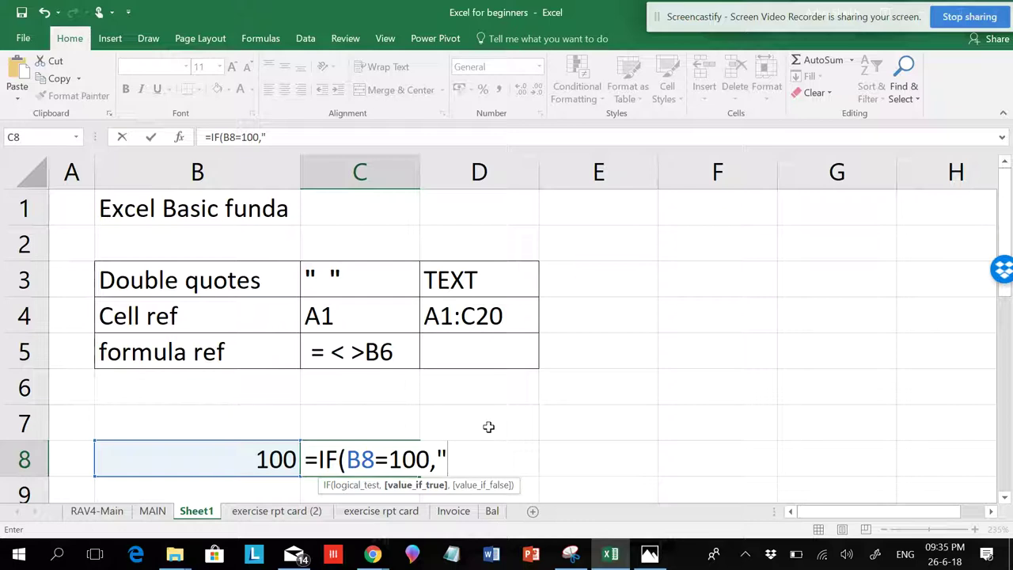
text(WILL)
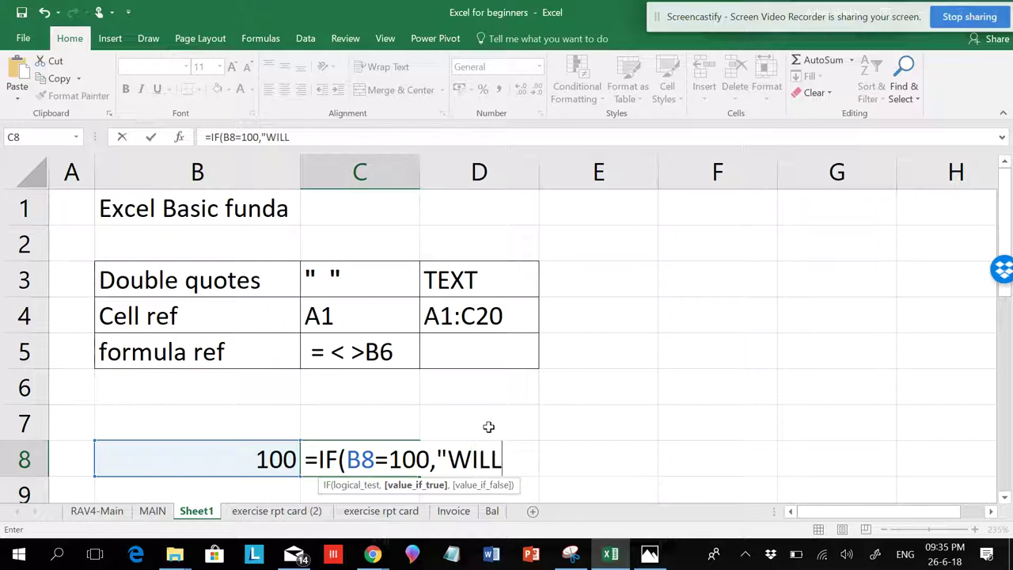
key(BackSpace)
key(BackSpace)
key(BackSpace)
key(Caps_Lock)
text(ill bu)
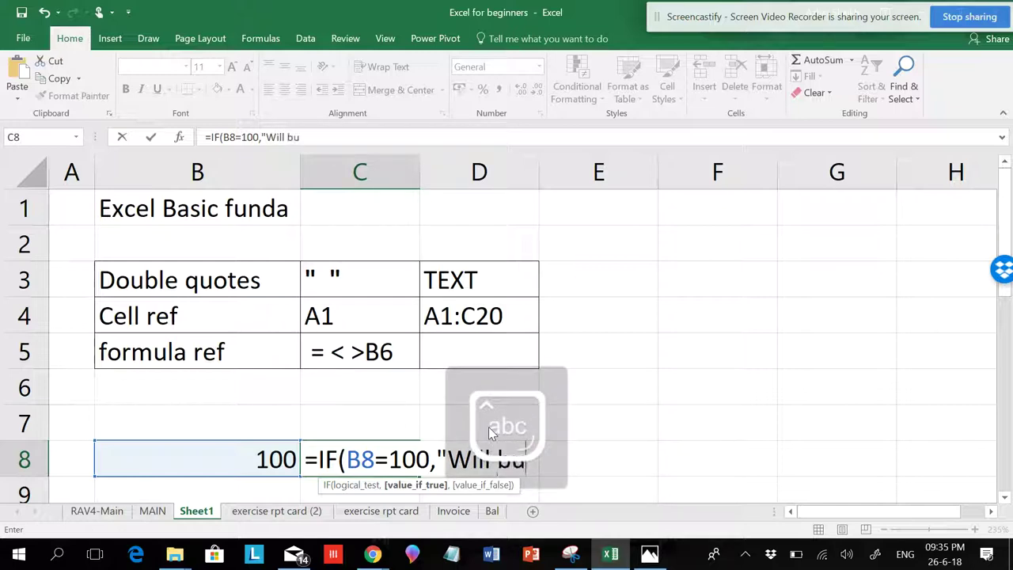
text(y)
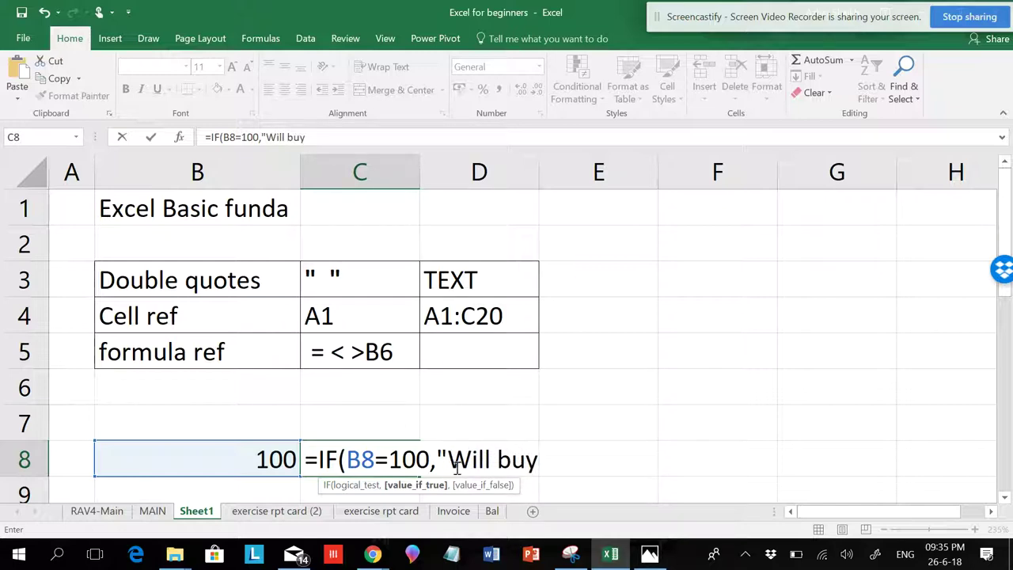
text(,)
text("will)
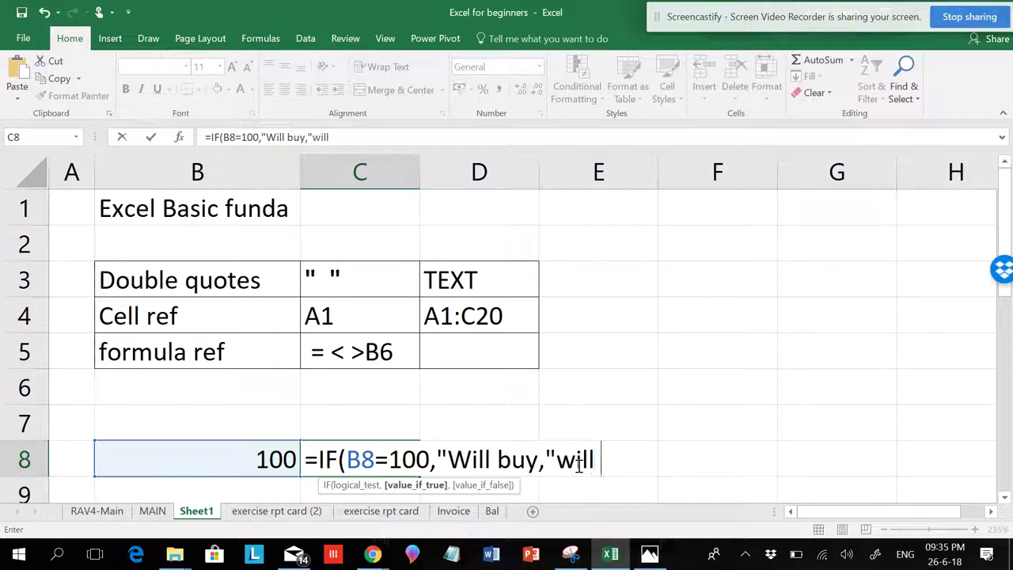
text( not bu)
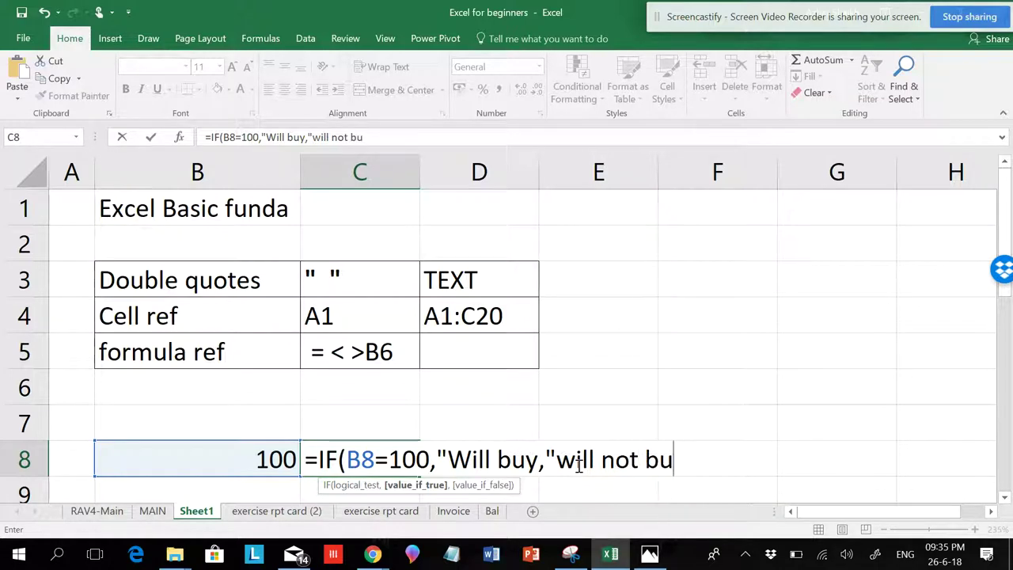
text(y")
text())
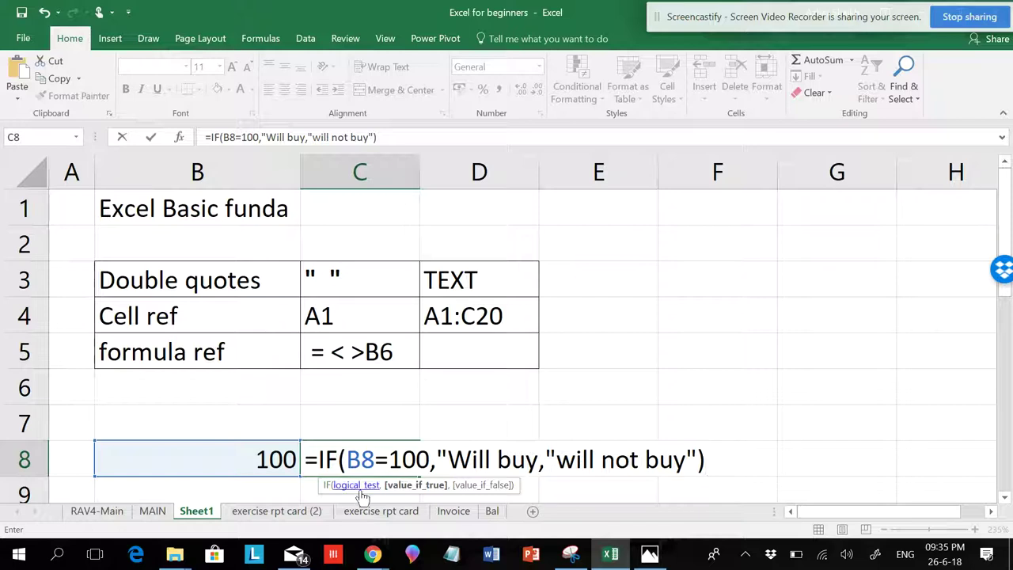
Add the missing closing quote after "Will buy" in C8's IF formula, checking each argument
click(357, 485)
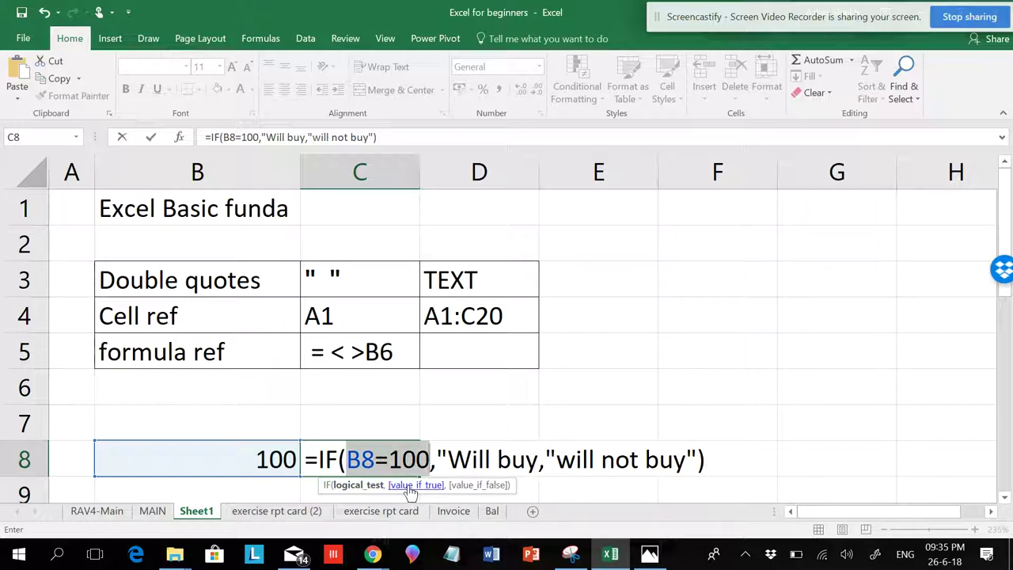
click(409, 487)
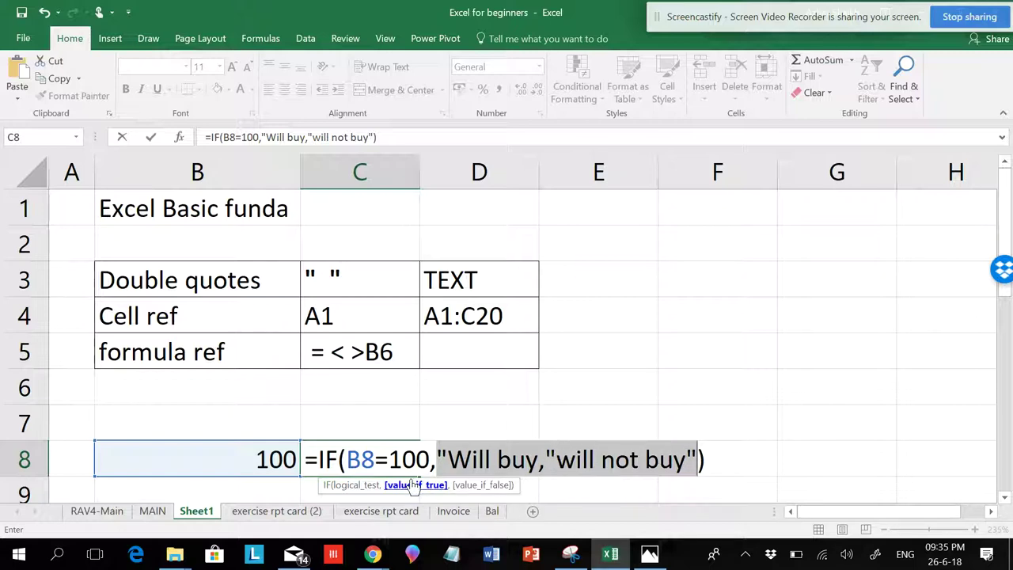
click(538, 456)
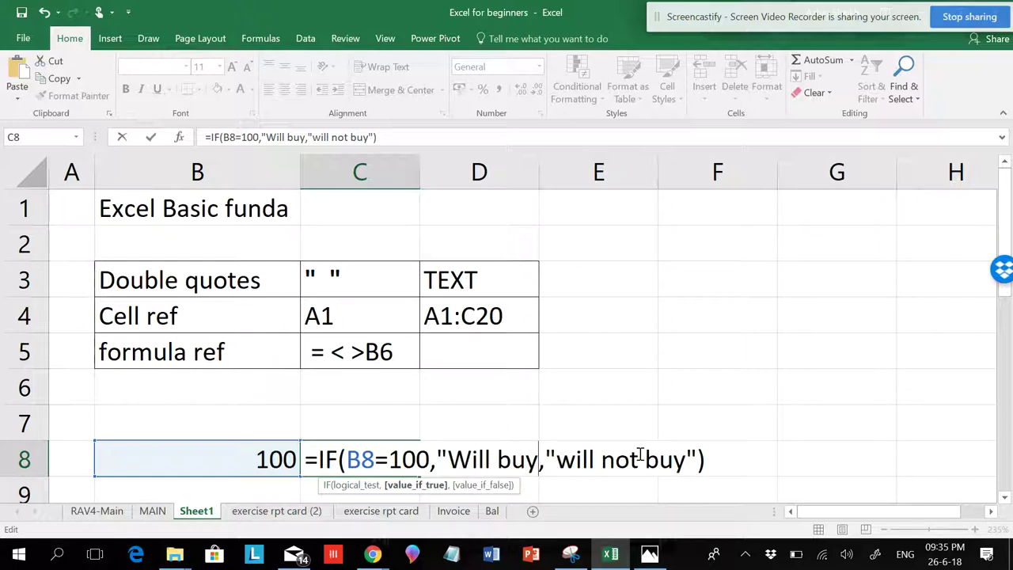
text(")
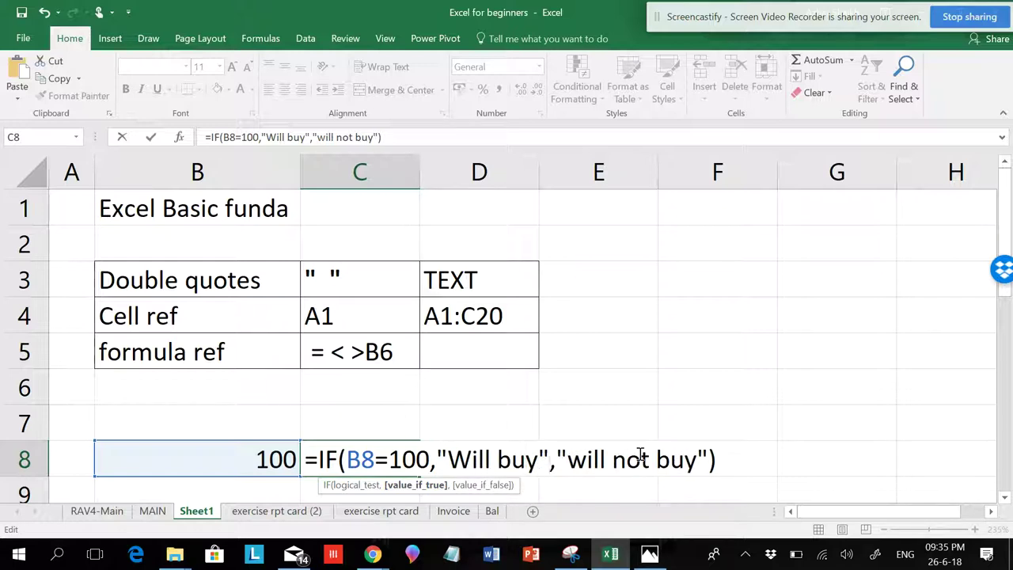
click(413, 485)
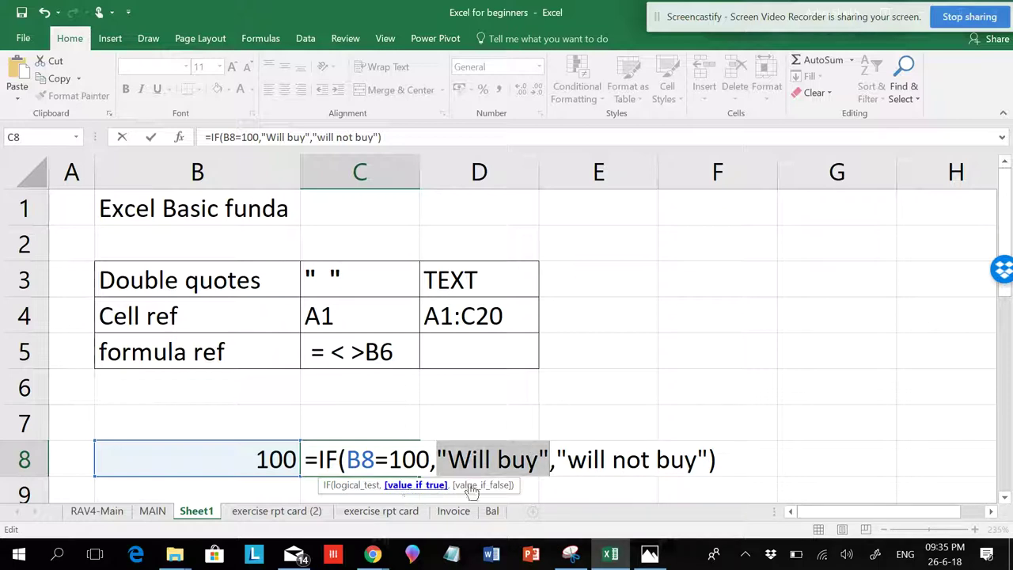
click(479, 489)
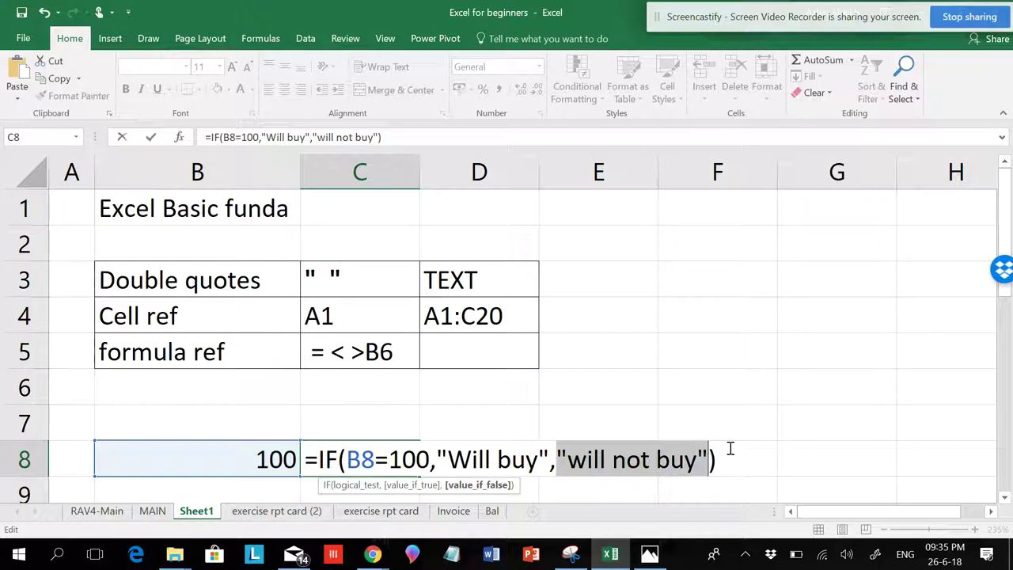
Commit C8's IF formula and set B8 to 101 so C8 shows will not buy
key(Return)
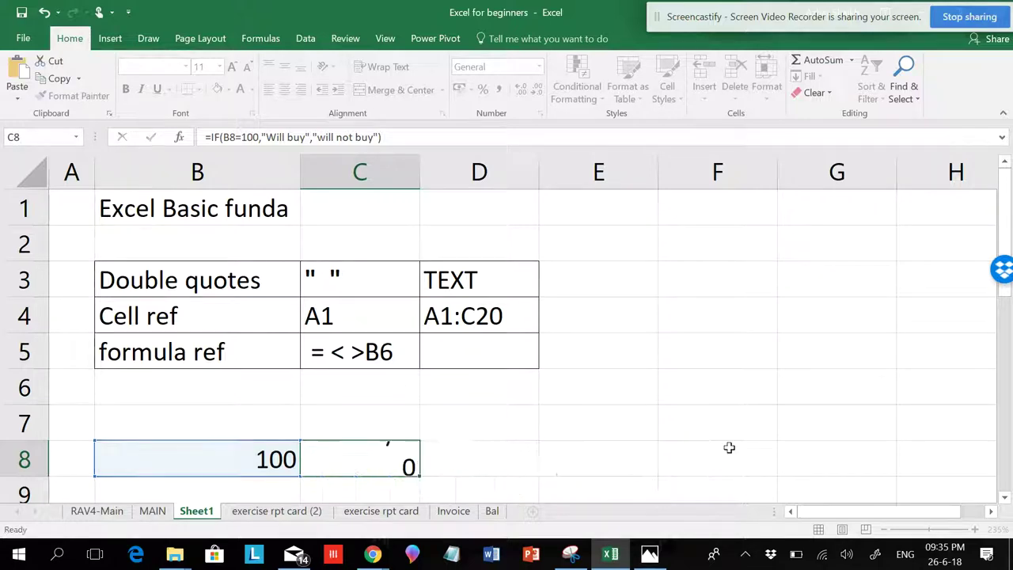
click(271, 423)
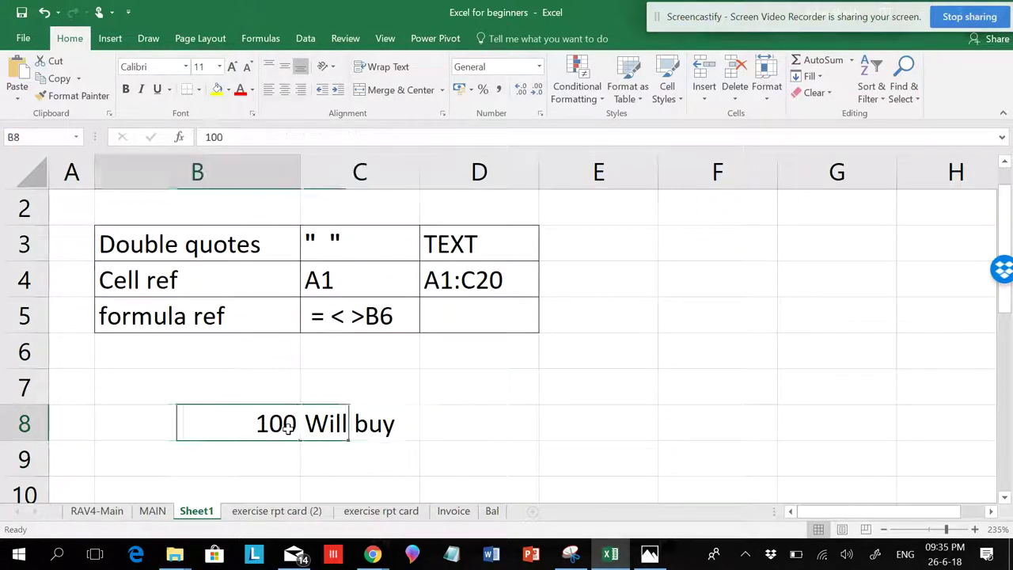
click(344, 423)
click(290, 425)
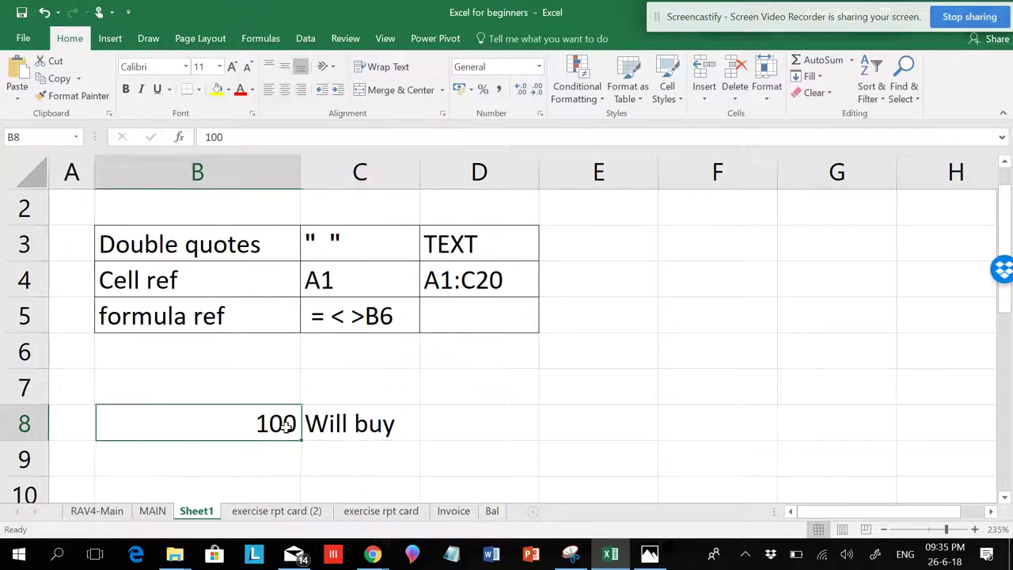
text(1)
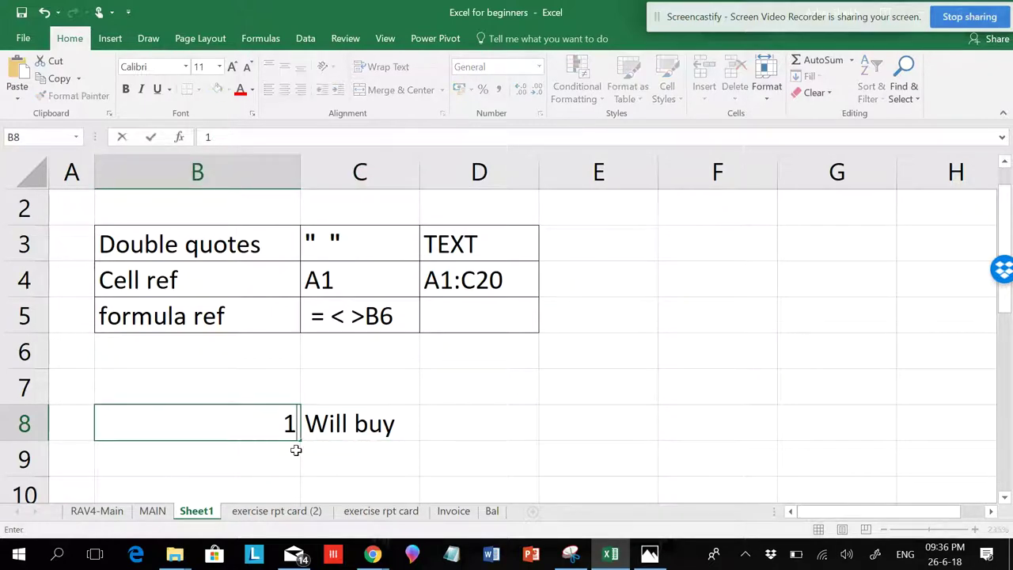
text(01)
key(Return)
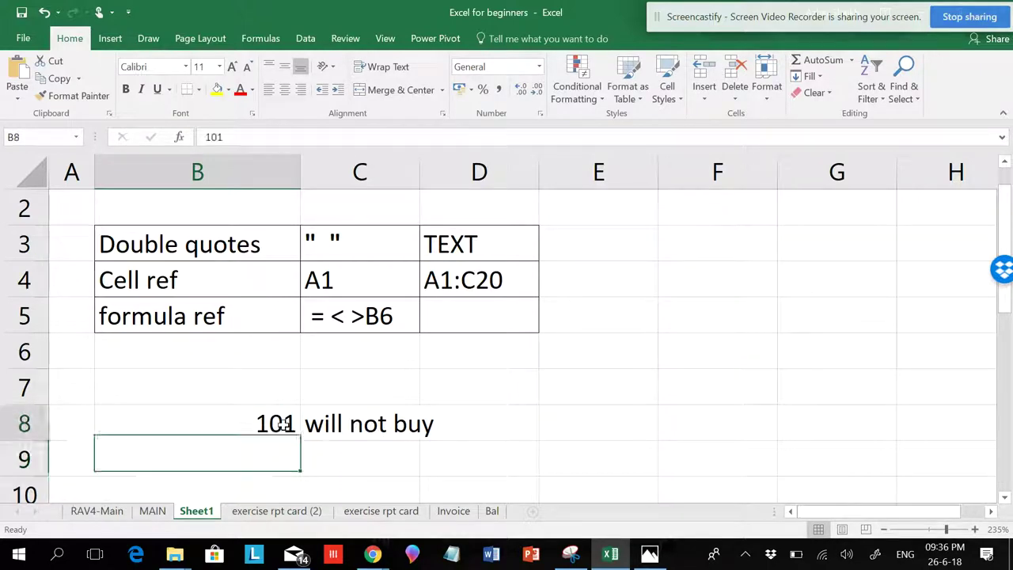
click(269, 423)
click(320, 428)
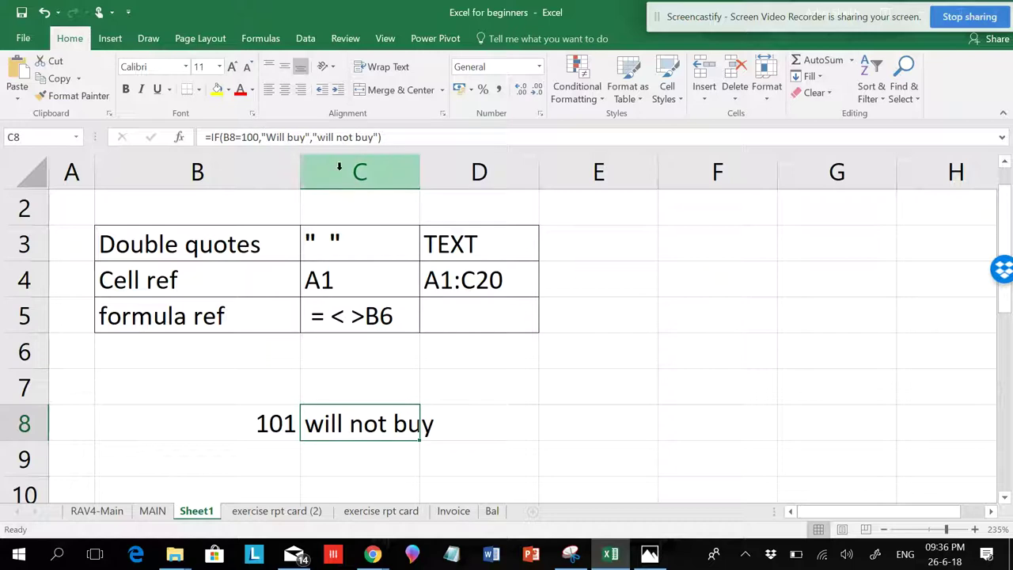
Restore B8's value to 100
click(288, 424)
double_click(288, 425)
key(BackSpace)
key(BackSpace)
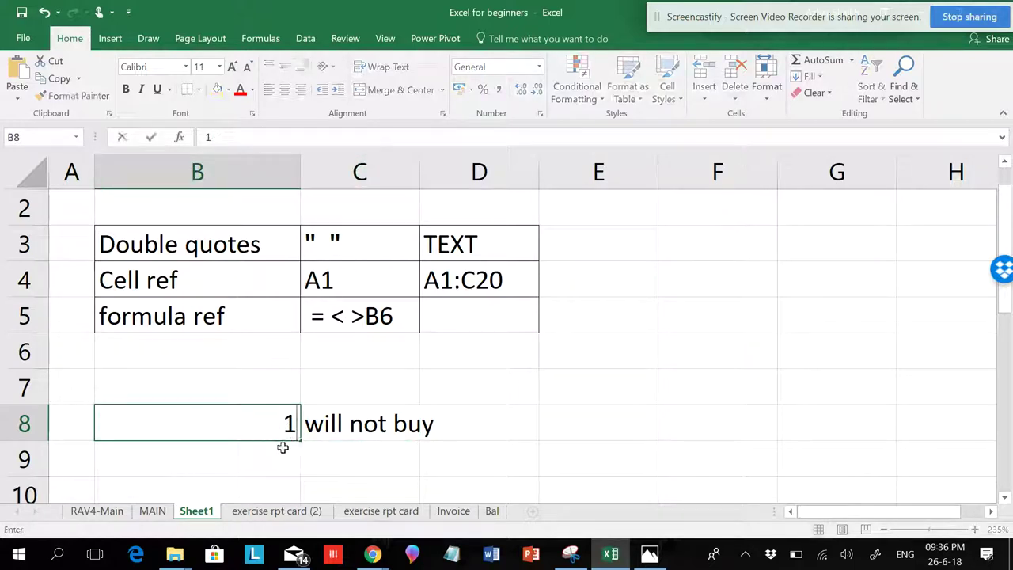
key(Return)
click(281, 432)
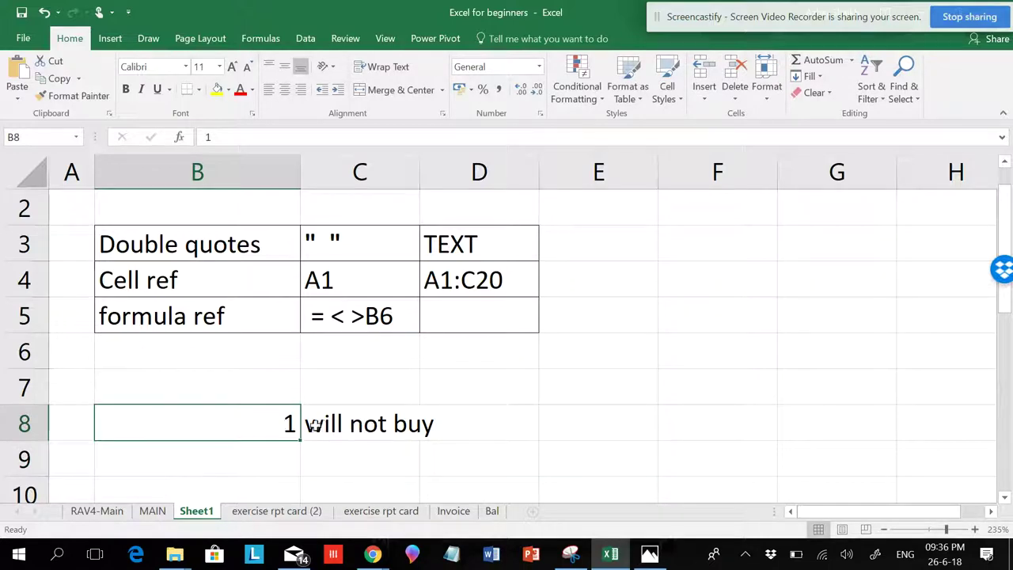
key(BackSpace)
text(100)
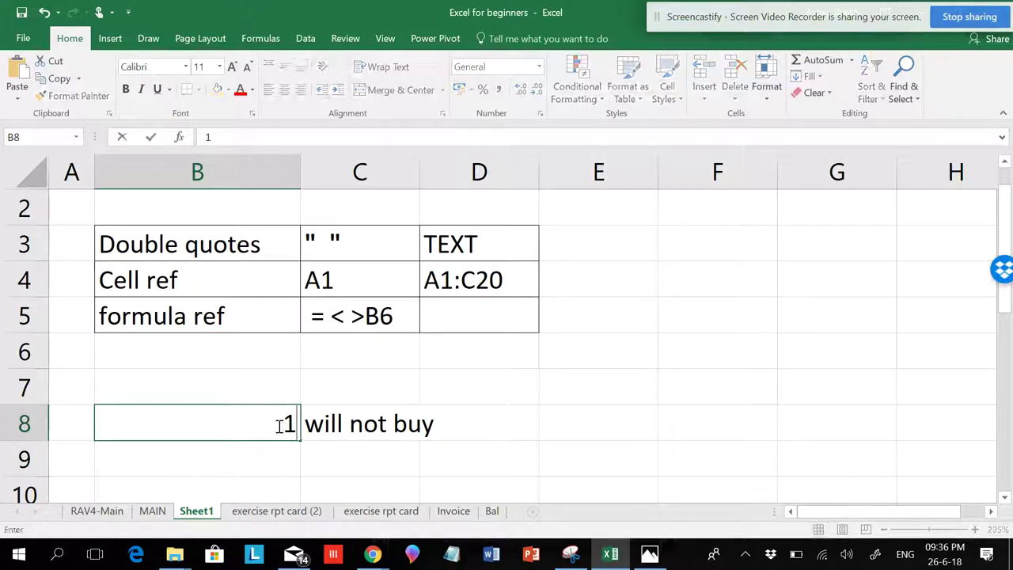
key(Return)
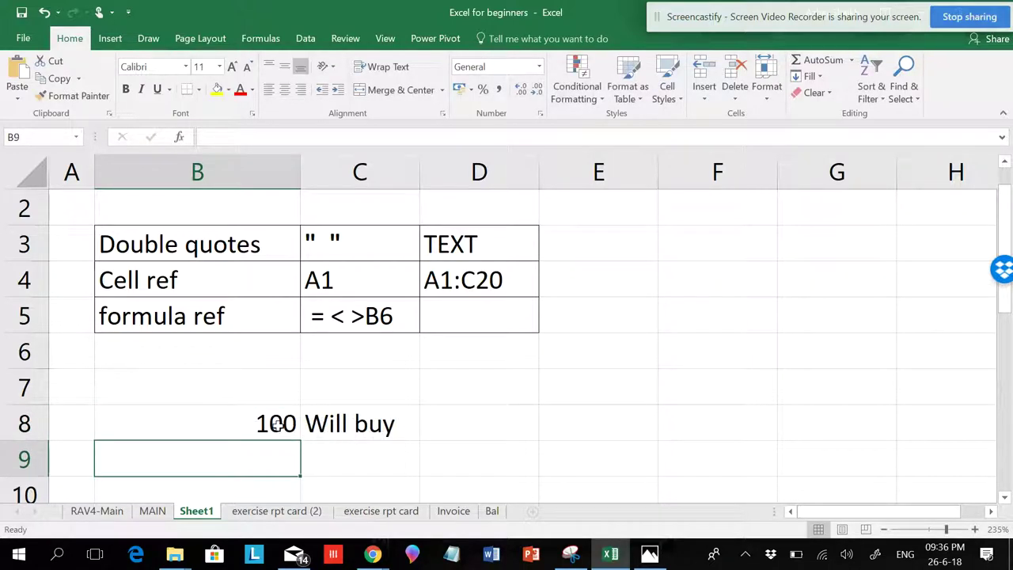
Confirm C8 reads Will buy and select the Will buy text in its formula
click(332, 423)
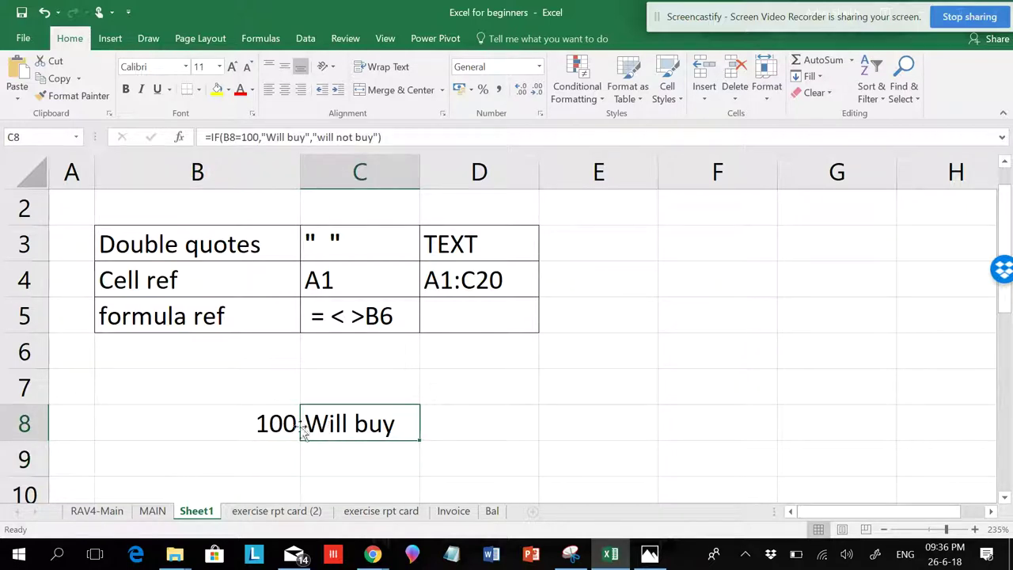
click(287, 426)
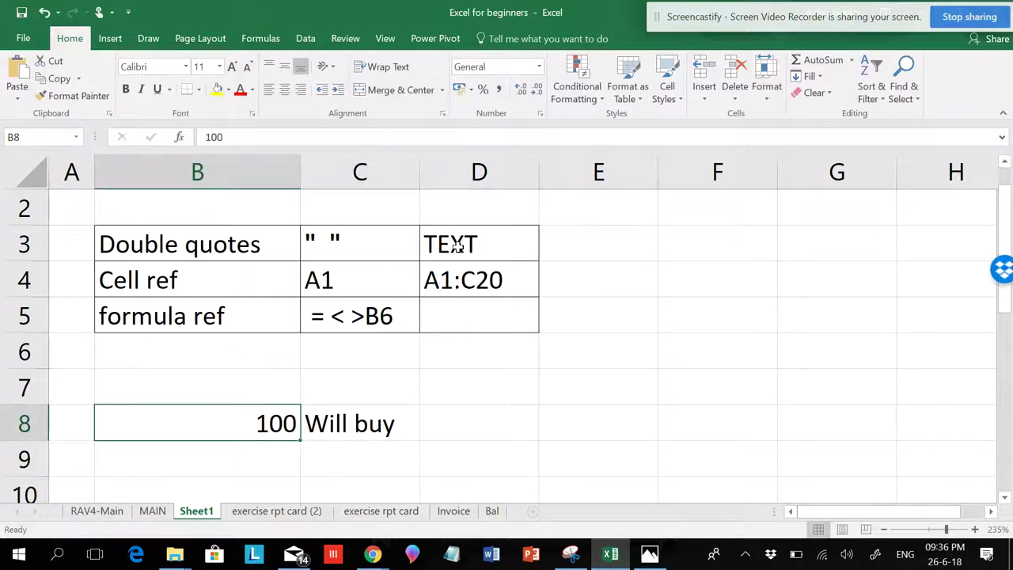
click(334, 427)
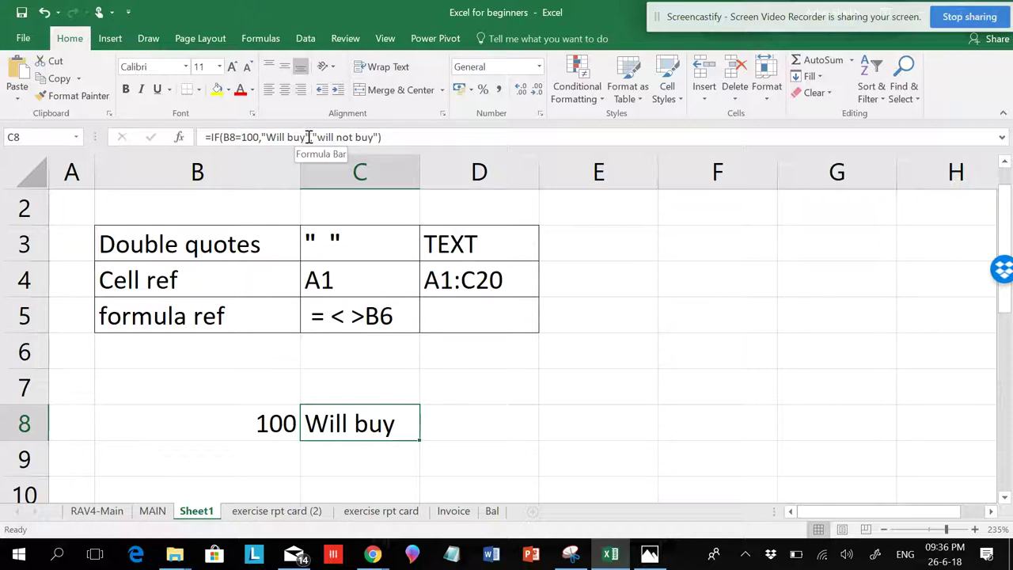
drag(309, 137, 268, 137)
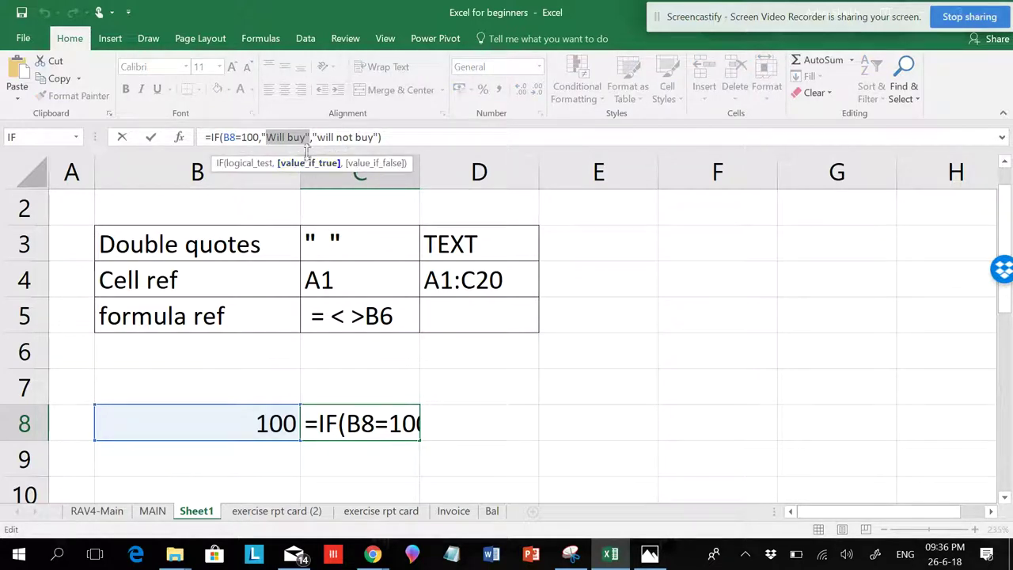
Paste Will buy into E2 and remove its stray trailing quote
click(637, 213)
text(Will buy")
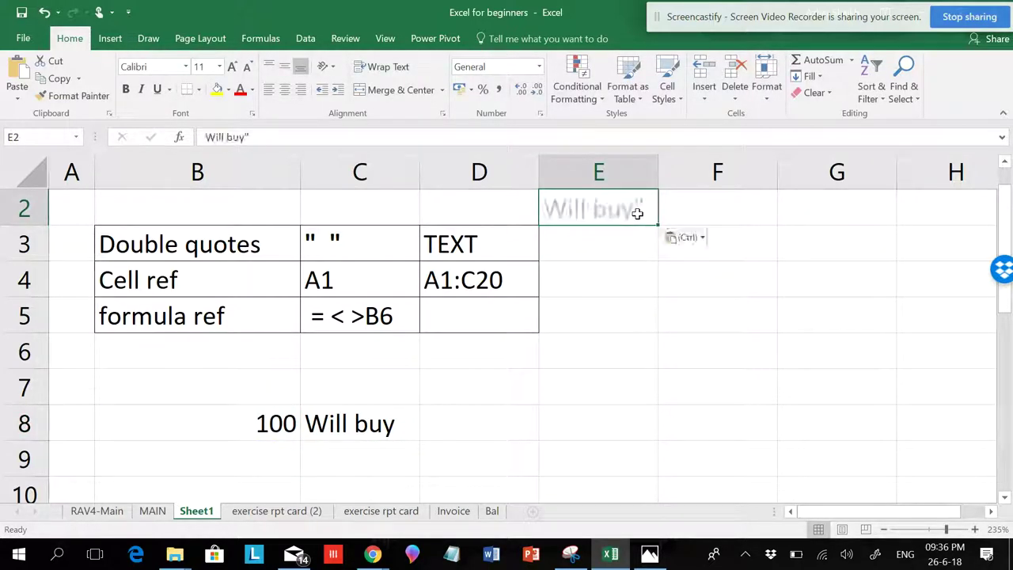
key(Escape)
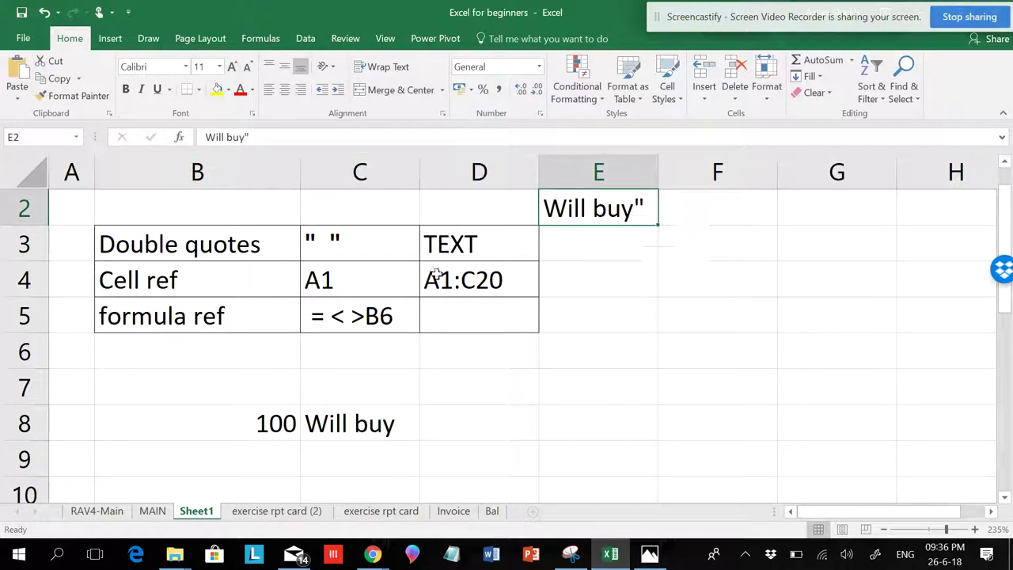
key(F2)
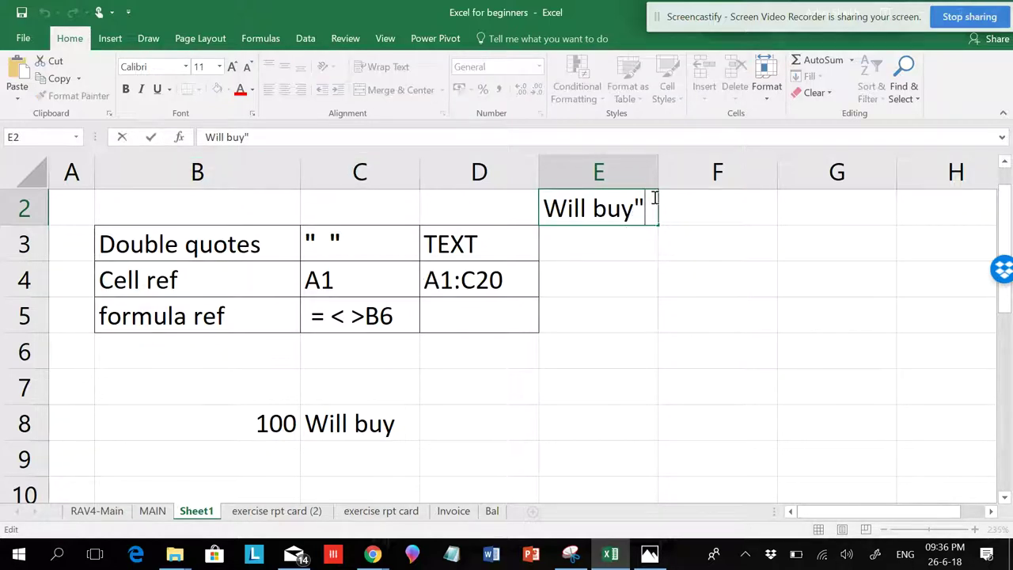
key(BackSpace)
key(Return)
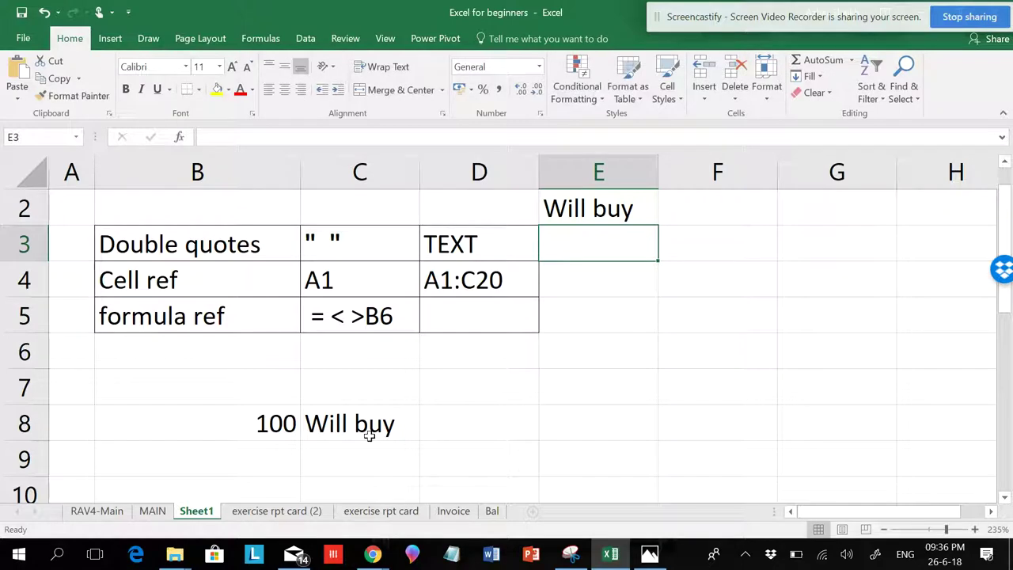
Copy will not buy from C8's formula and paste it into F2
click(372, 429)
drag(315, 138, 375, 138)
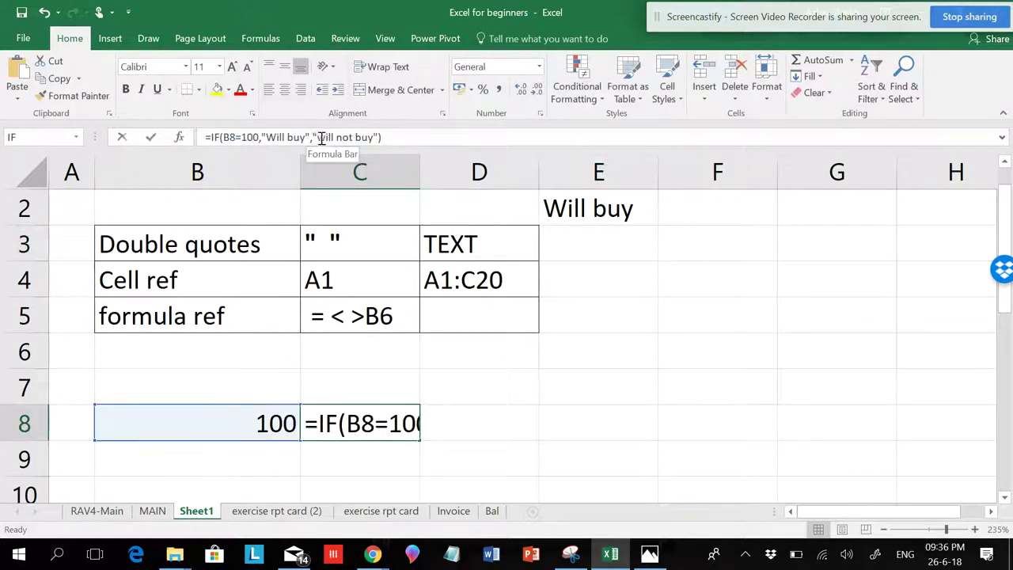
click(375, 138)
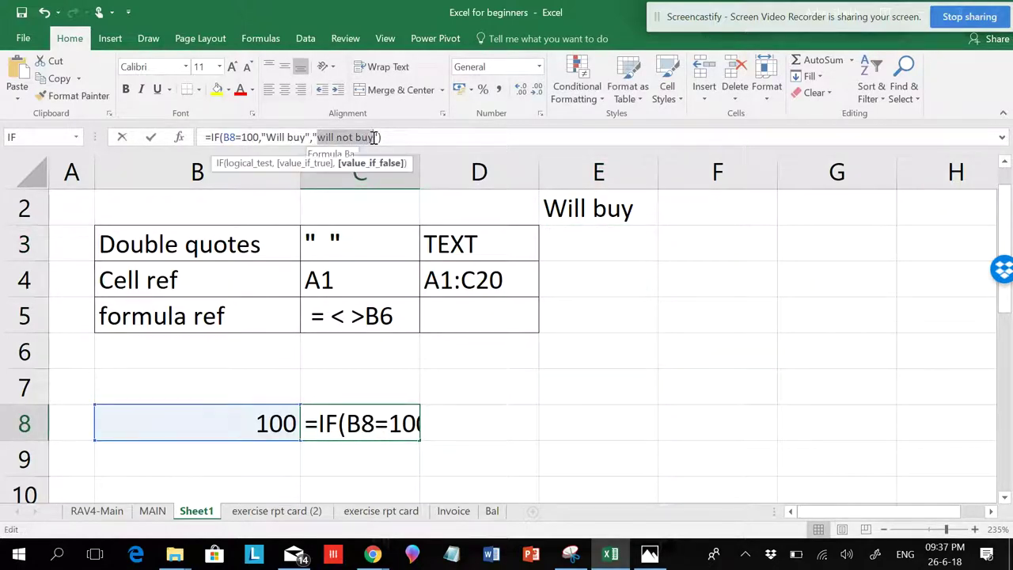
text(")
key(ctrl+c)
click(678, 199)
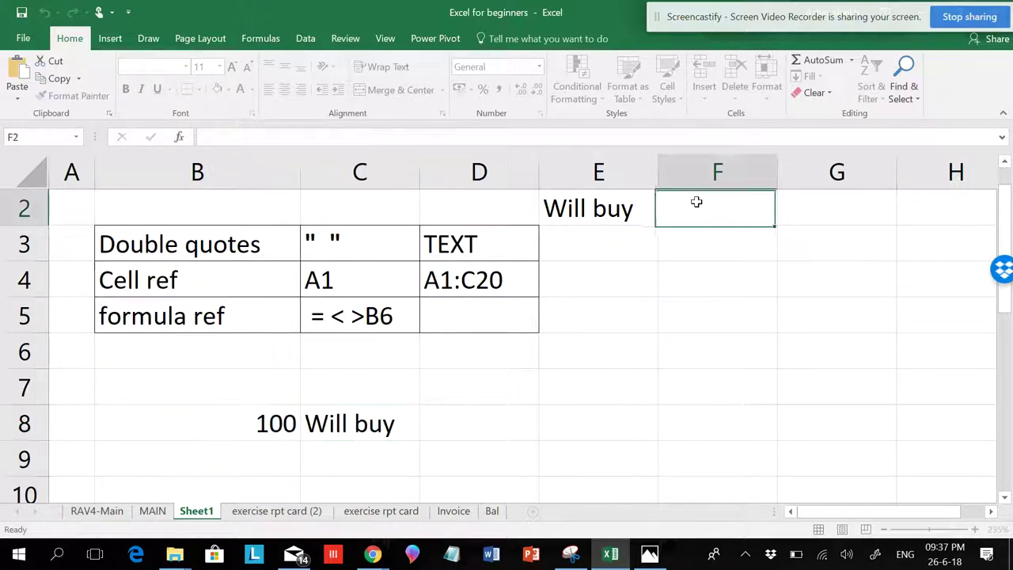
key(ctrl+v)
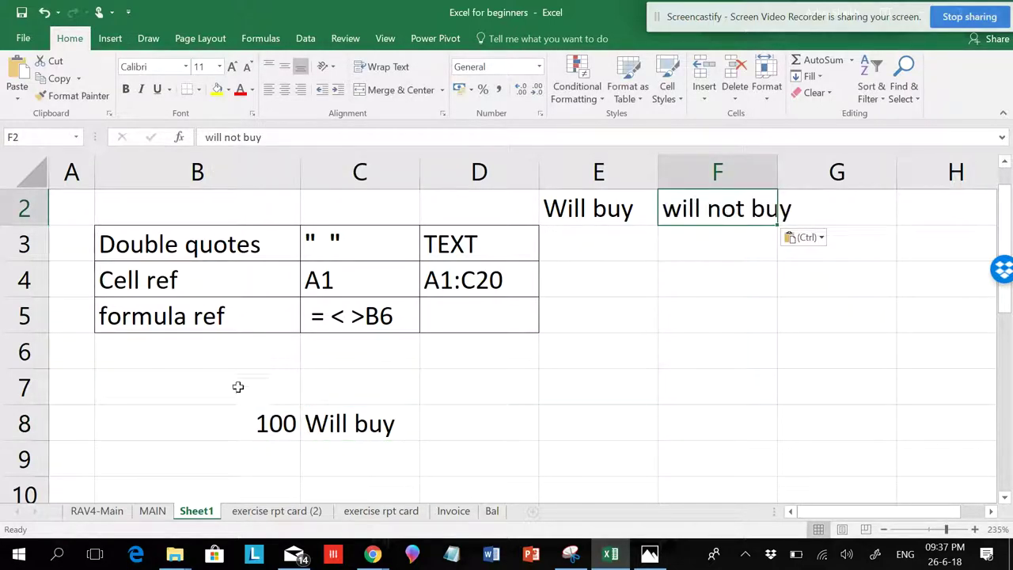
Check B8 and reopen C8's IF formula for editing
click(267, 422)
click(362, 424)
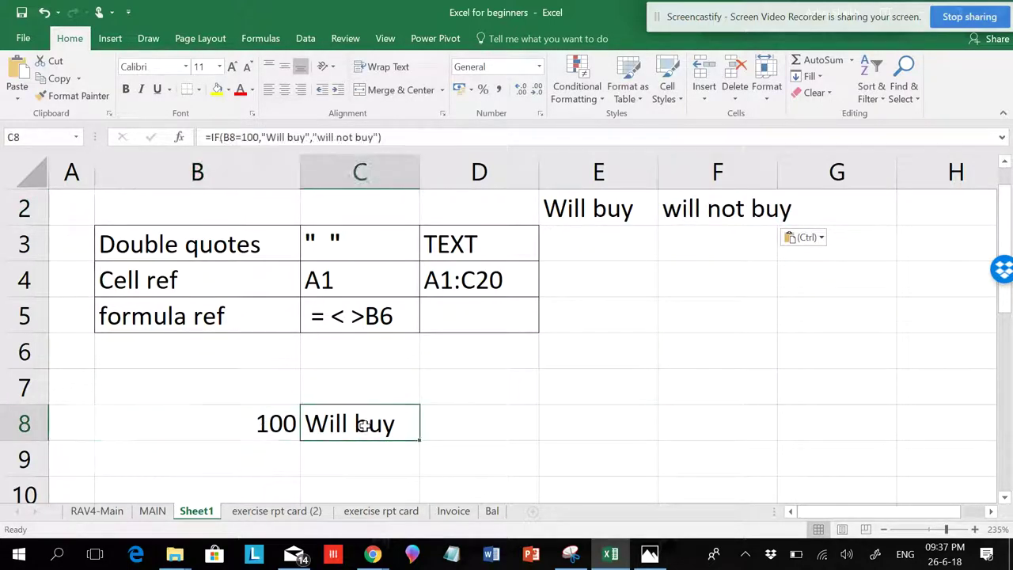
click(264, 136)
Replace C8's two text results with E2 and F2, giving =IF(B8=100,E2,F2)
click(310, 137)
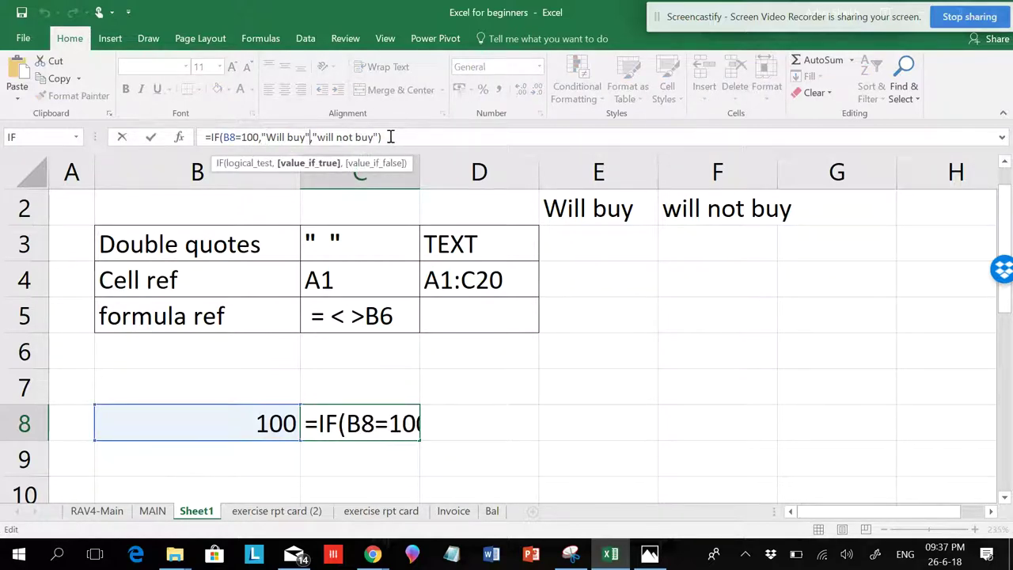
drag(384, 136, 283, 136)
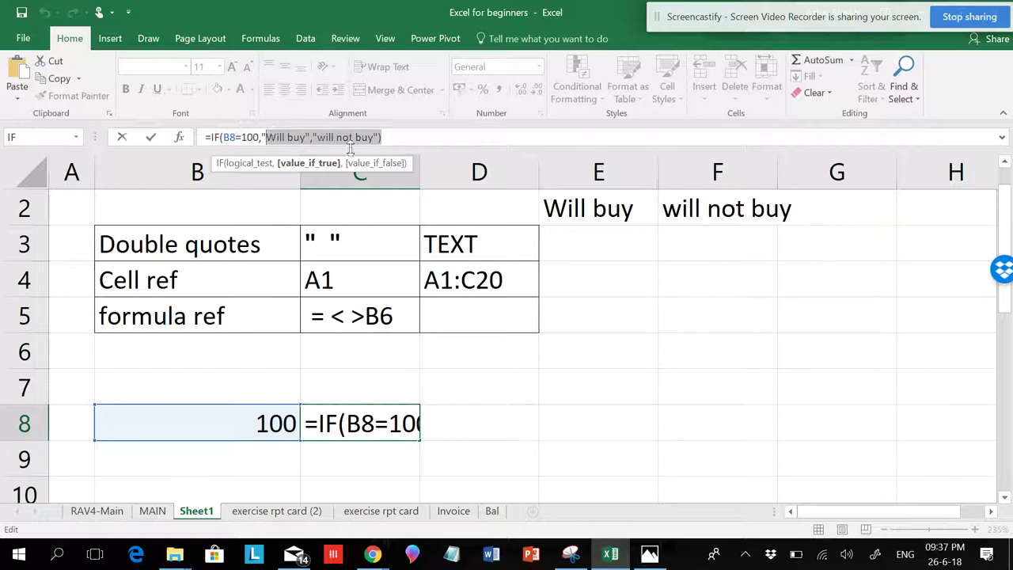
key(BackSpace)
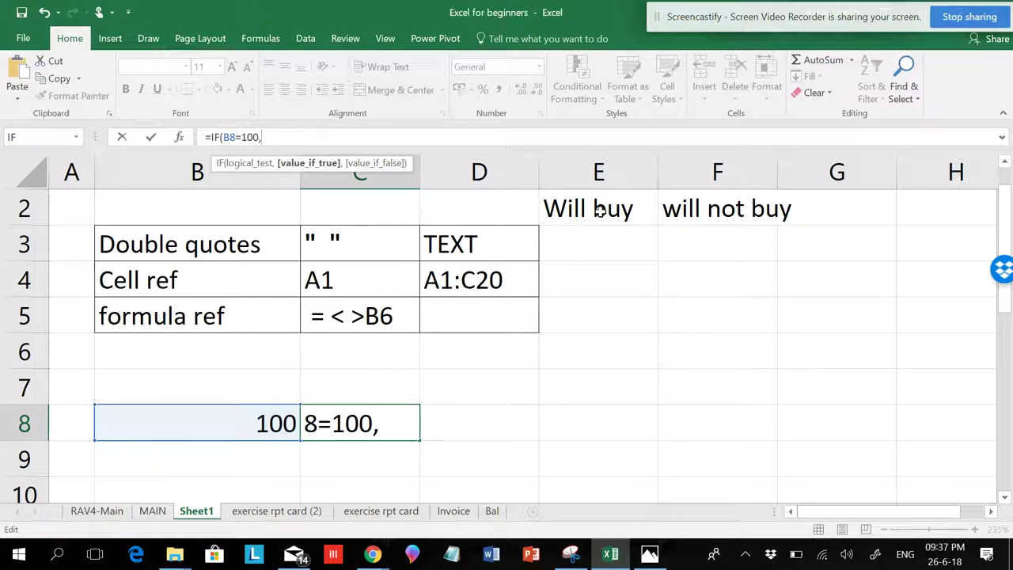
click(600, 210)
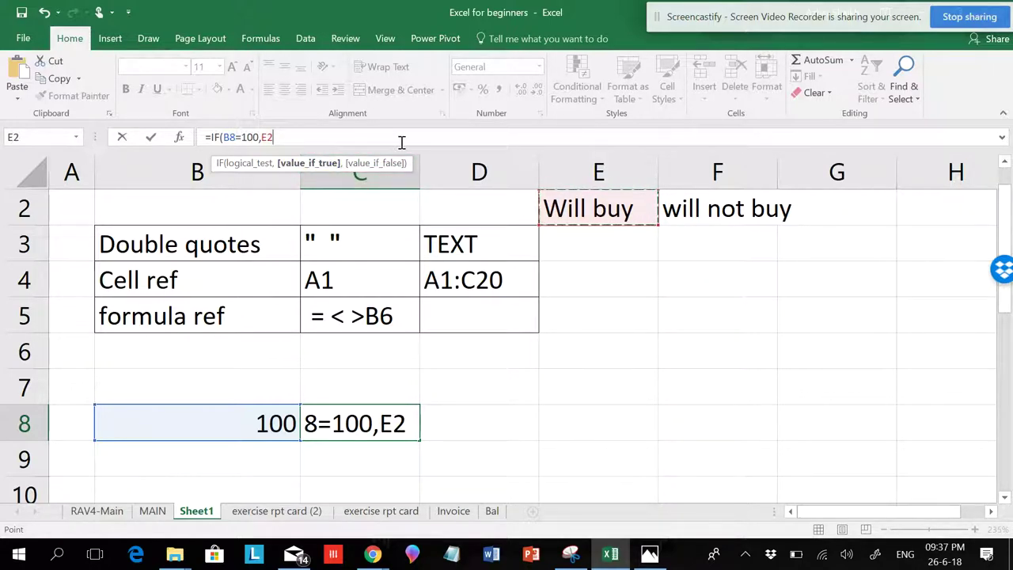
text(,)
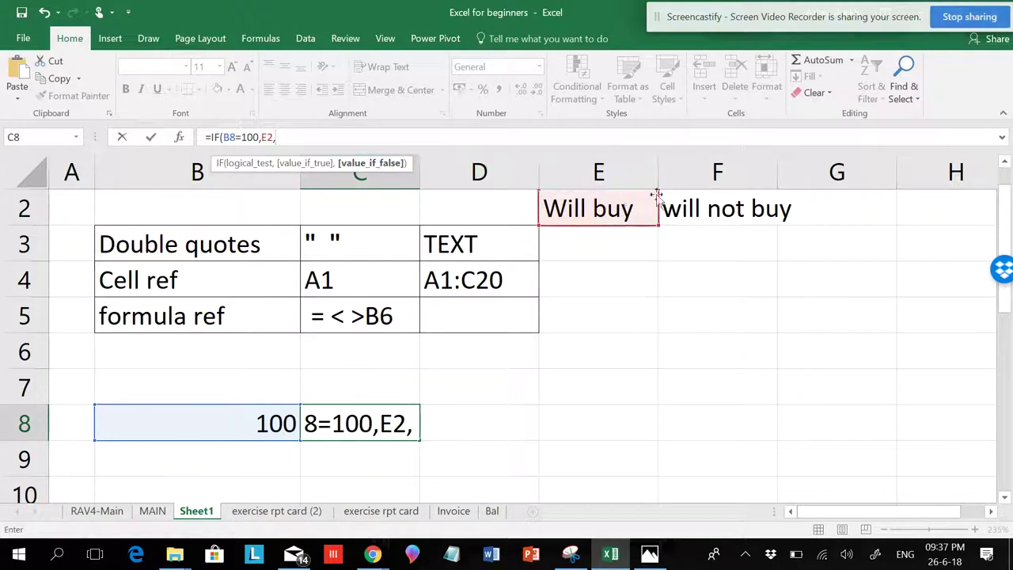
click(701, 207)
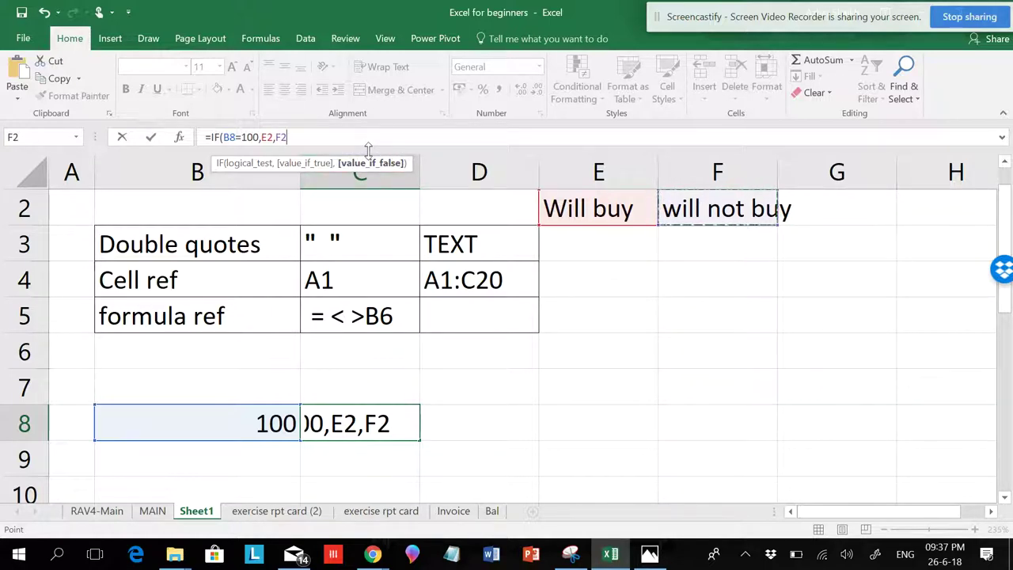
text())
key(Return)
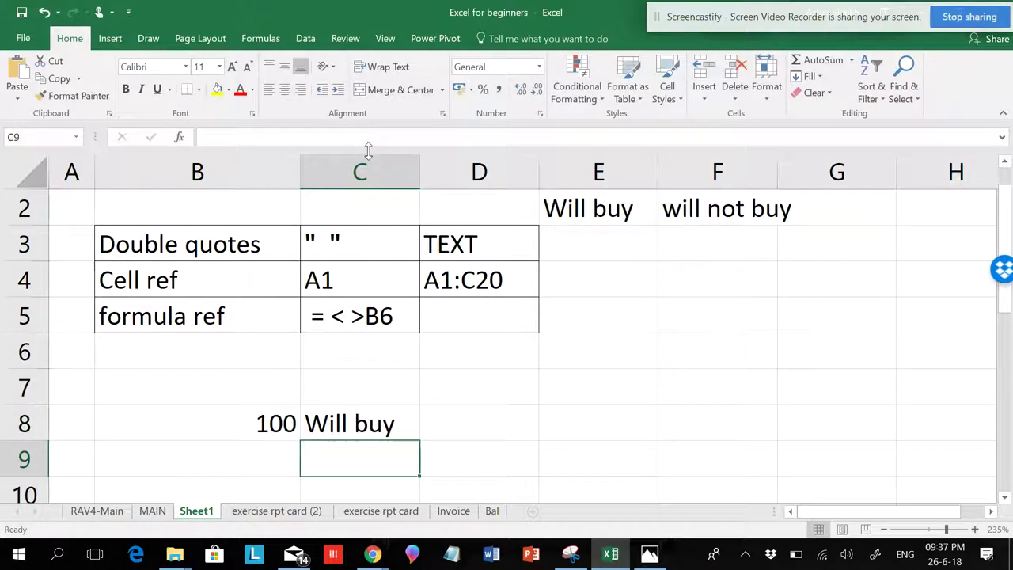
click(370, 417)
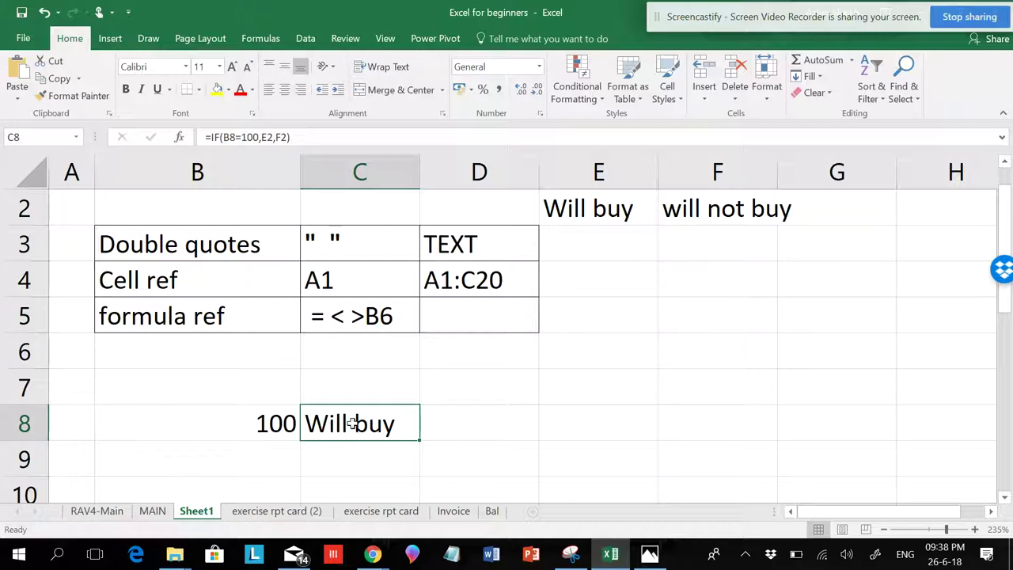
click(278, 426)
text(1)
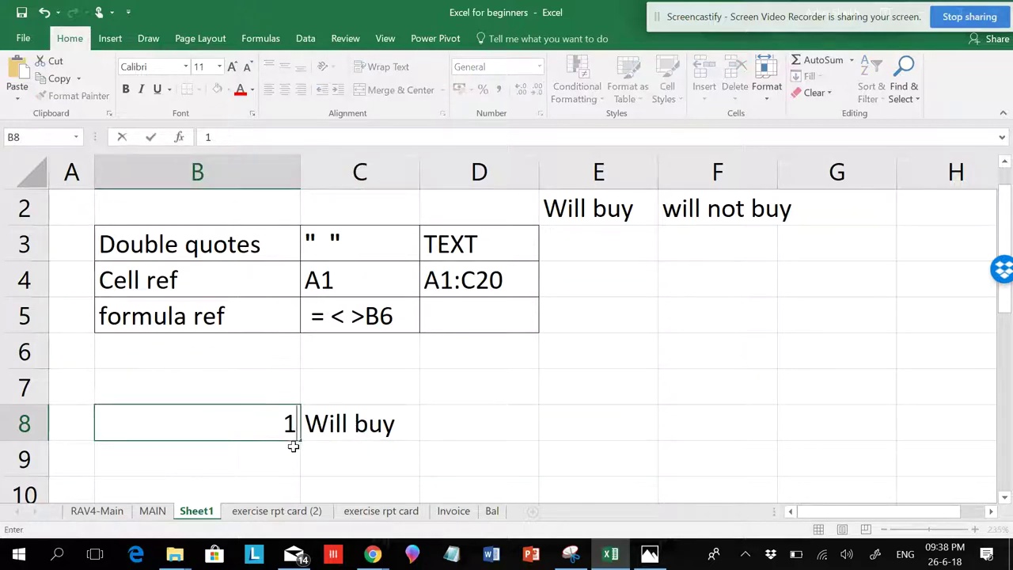
key(Return)
click(289, 424)
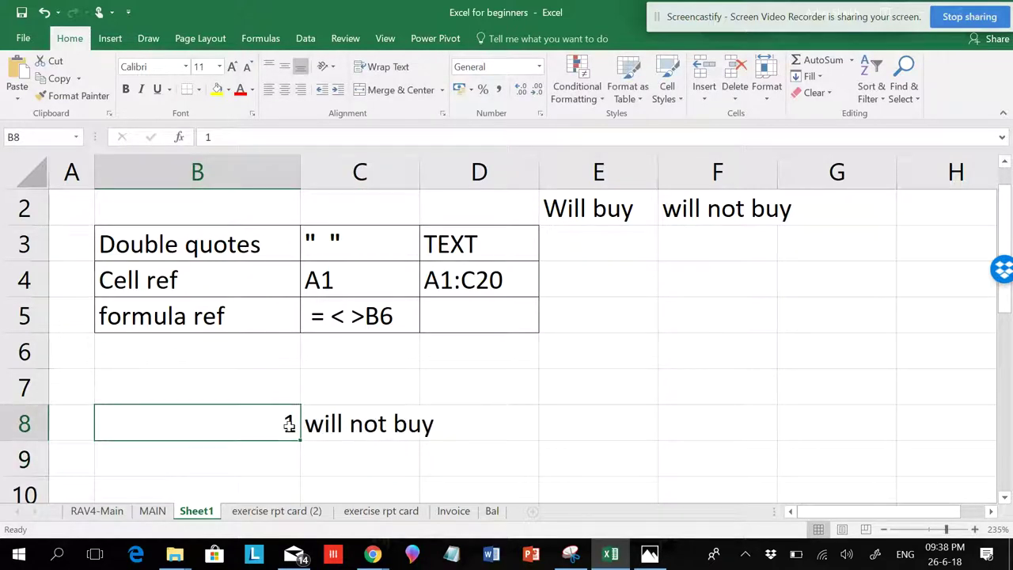
double_click(288, 424)
text(00)
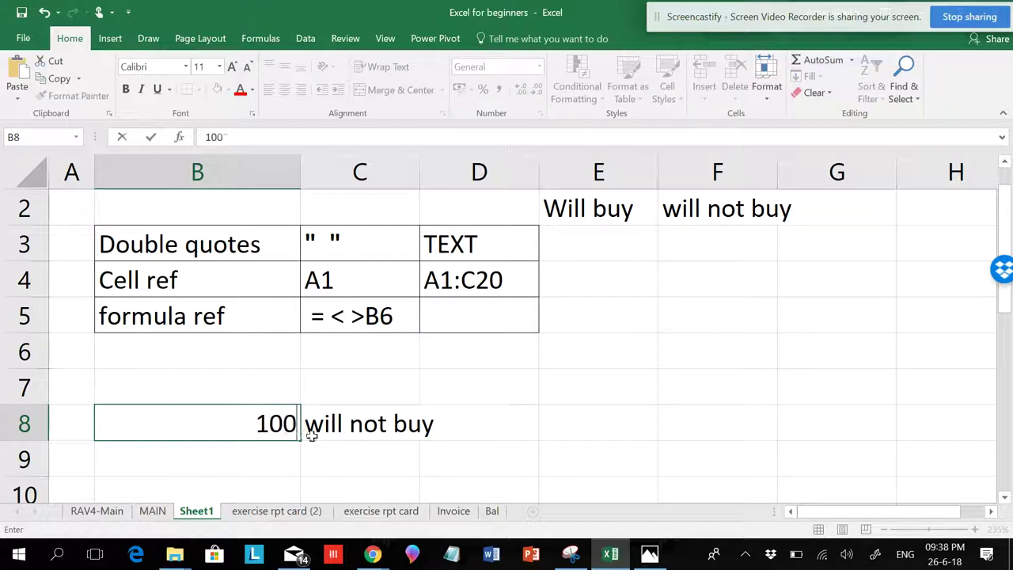
text(0)
click(339, 445)
click(277, 425)
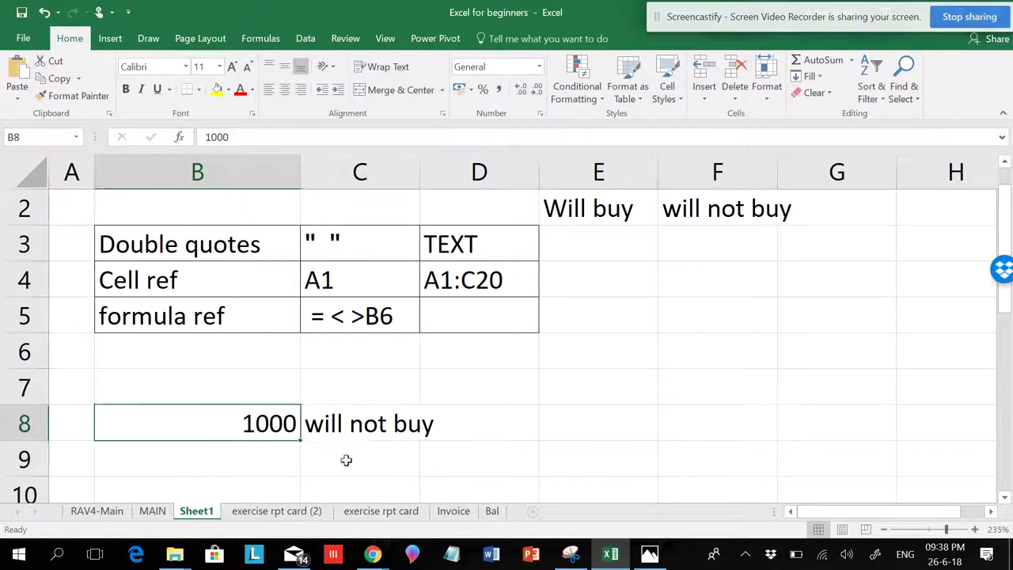
text(100)
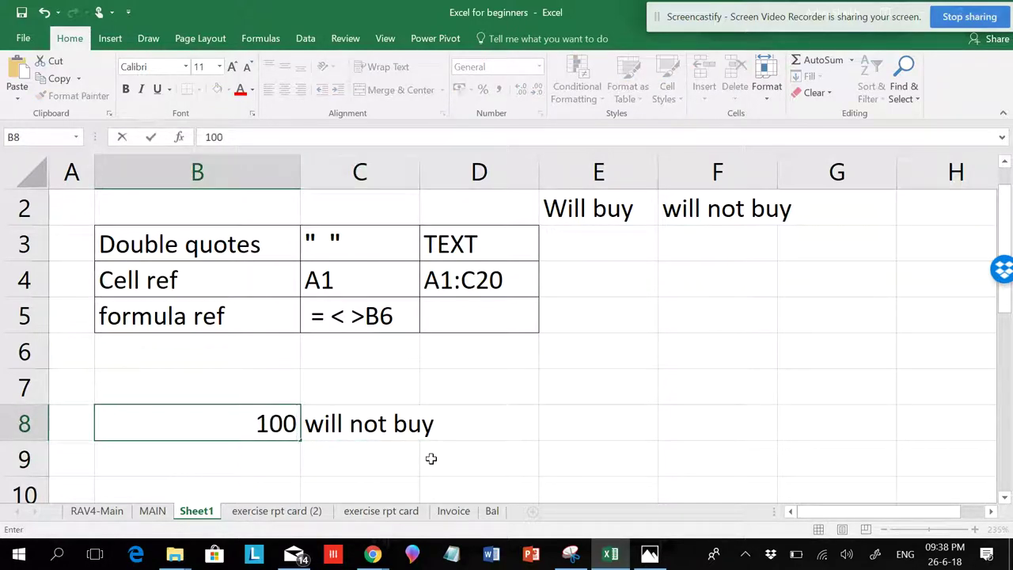
click(430, 458)
click(354, 424)
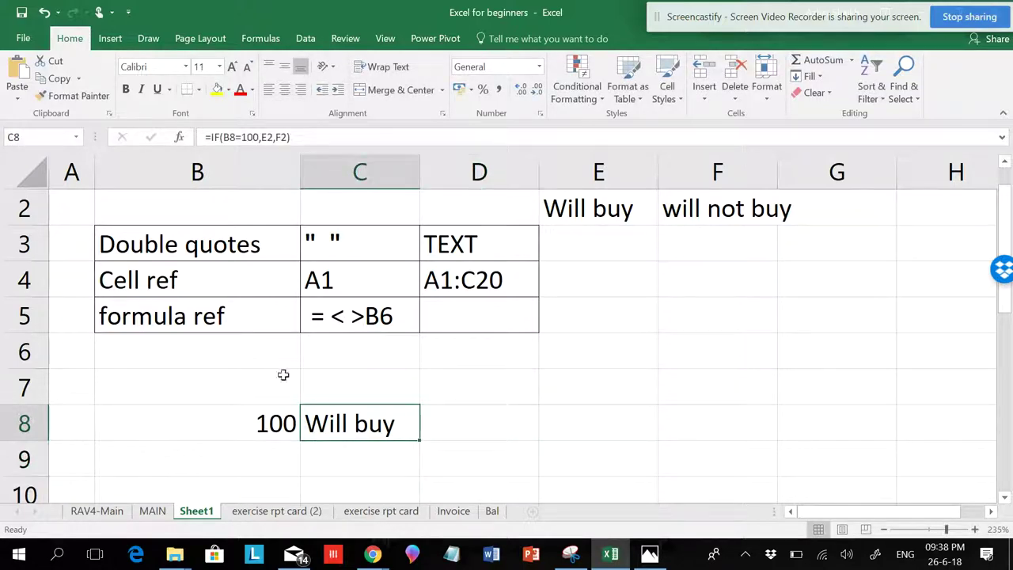
click(237, 320)
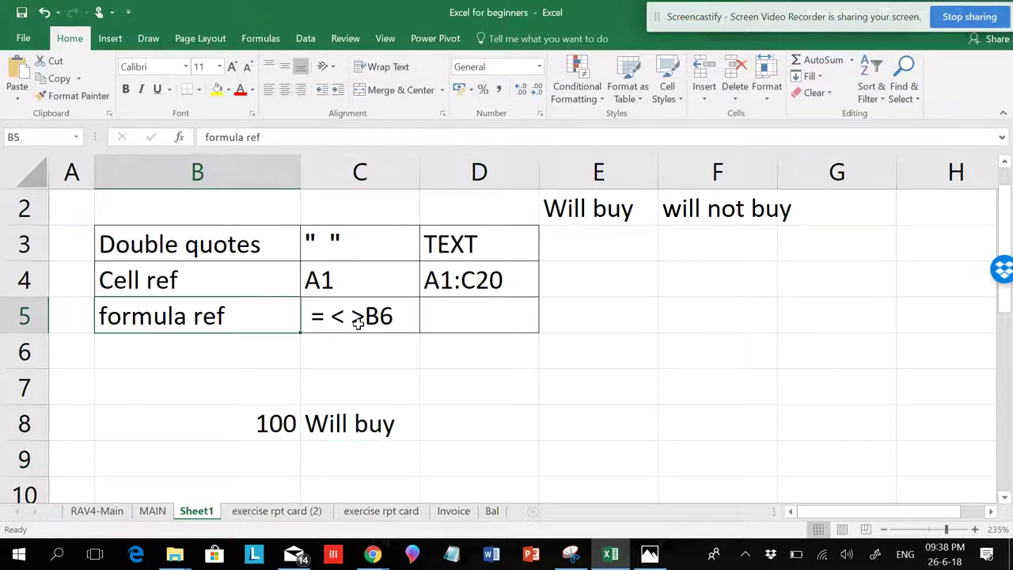
click(324, 317)
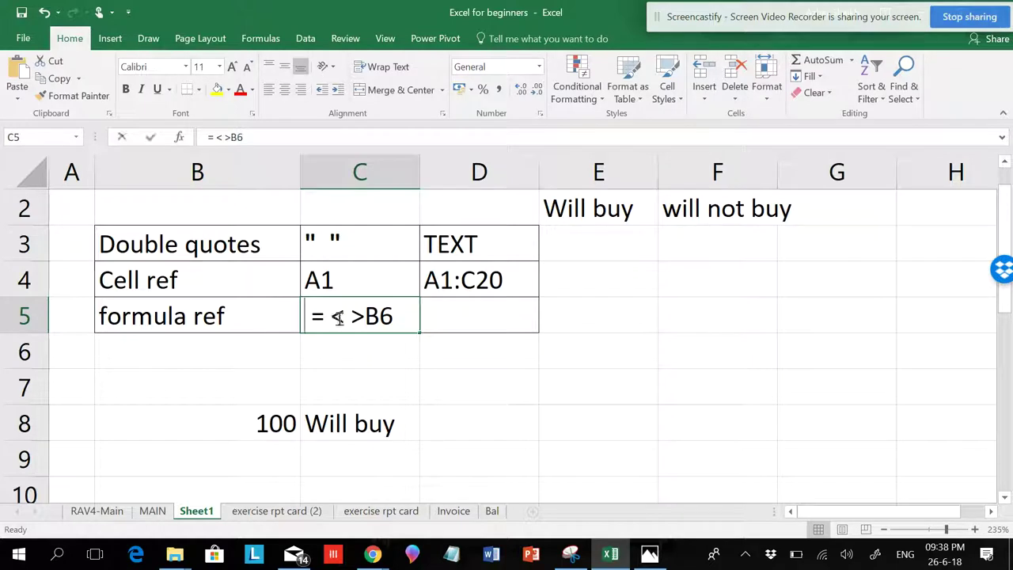
double_click(343, 317)
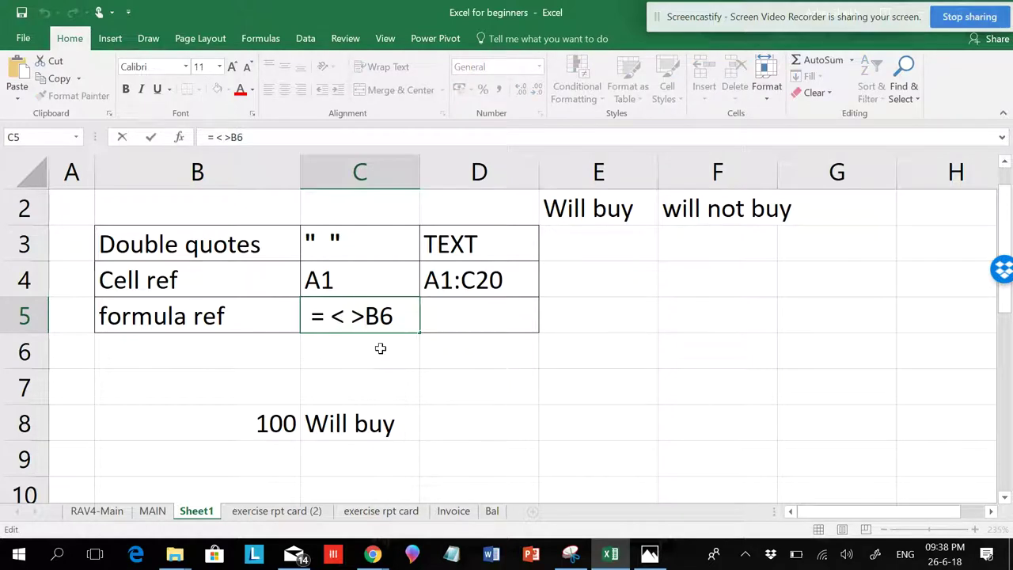
key(Escape)
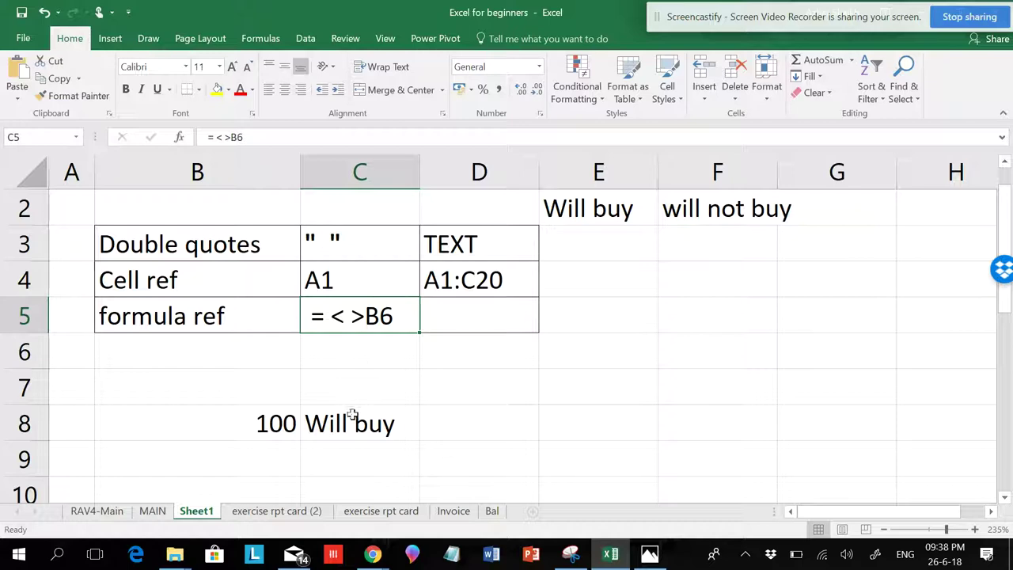
click(326, 421)
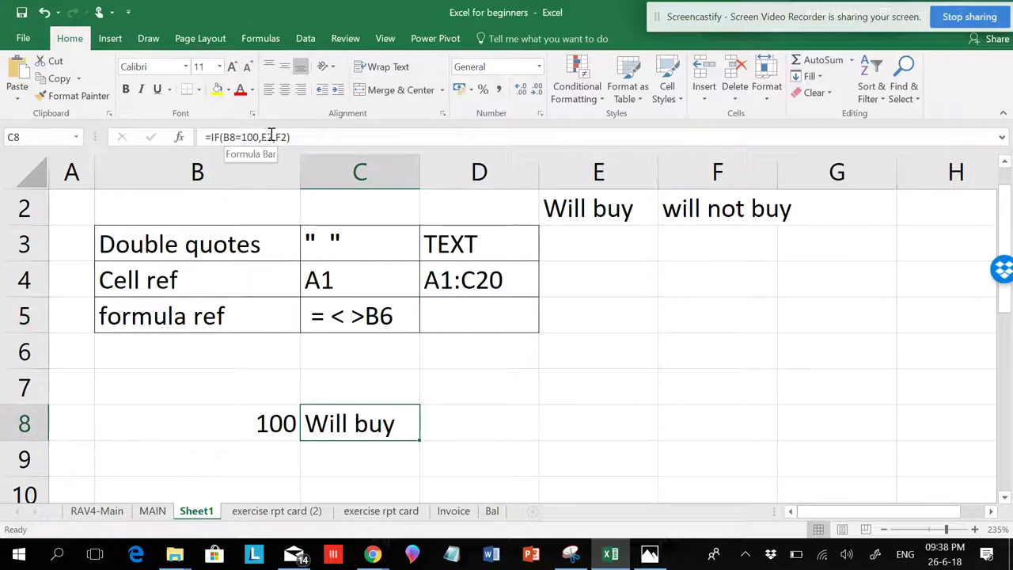
Change C8's formula to =IF(B8=100,100,0), replacing E2 with 100 and F2 with 0
click(271, 137)
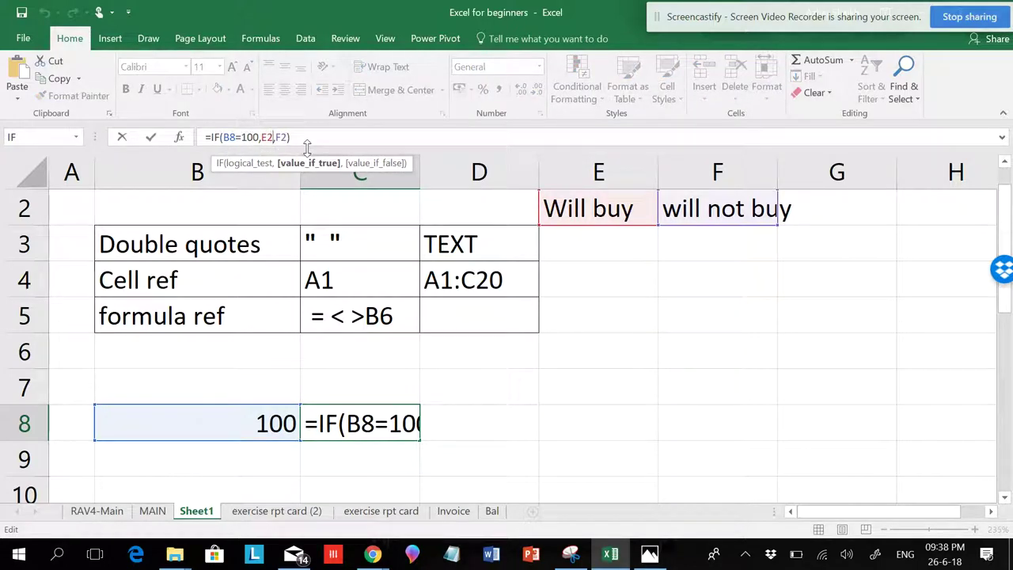
key(BackSpace)
key(BackSpace)
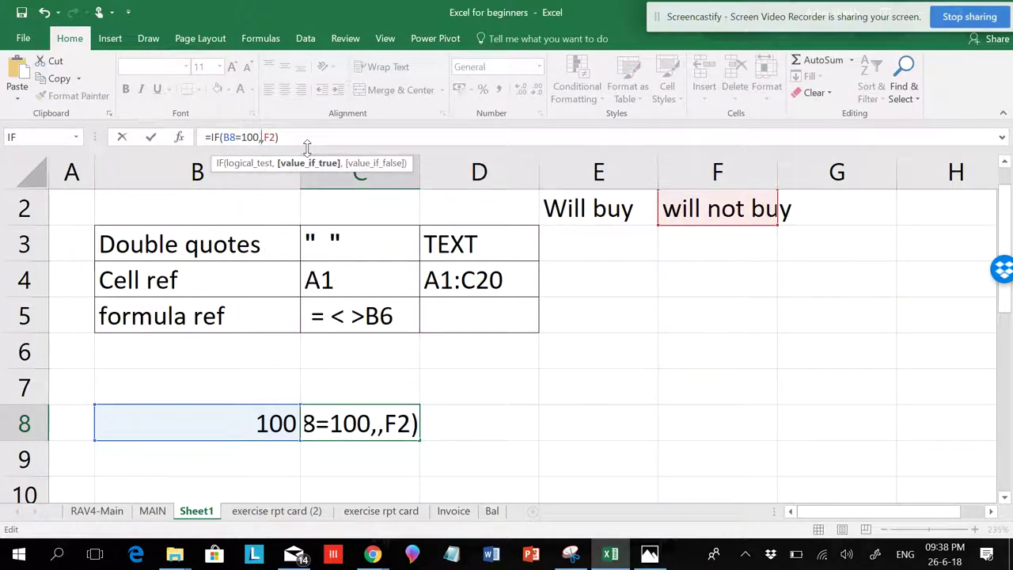
text(10)
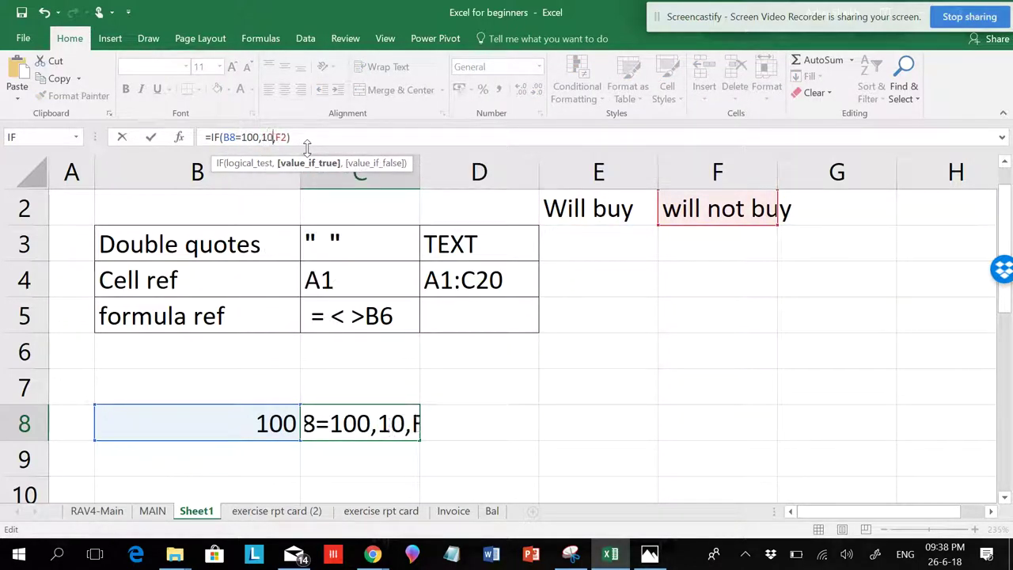
text(0)
click(291, 138)
key(BackSpace)
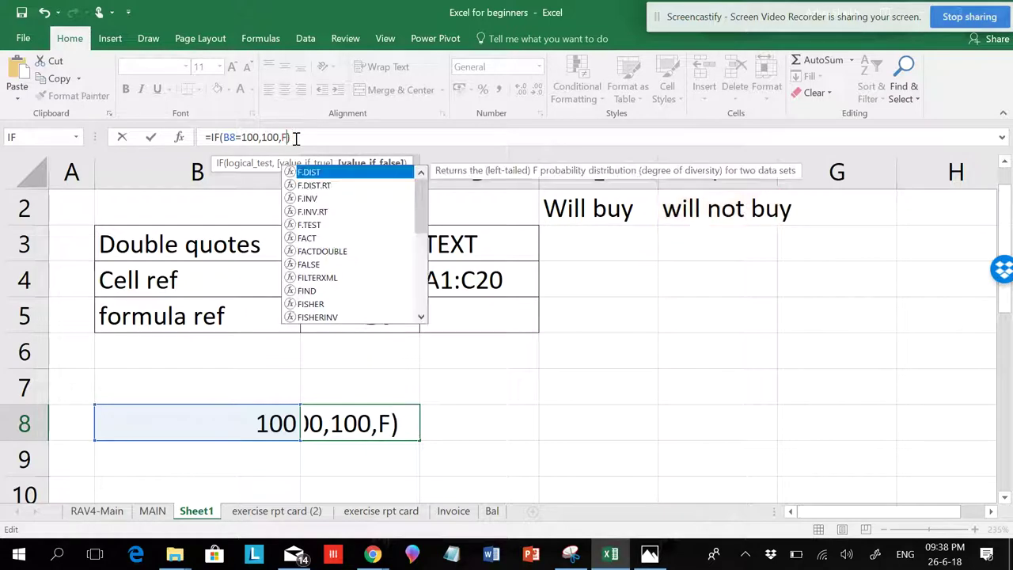
key(BackSpace)
text(0)
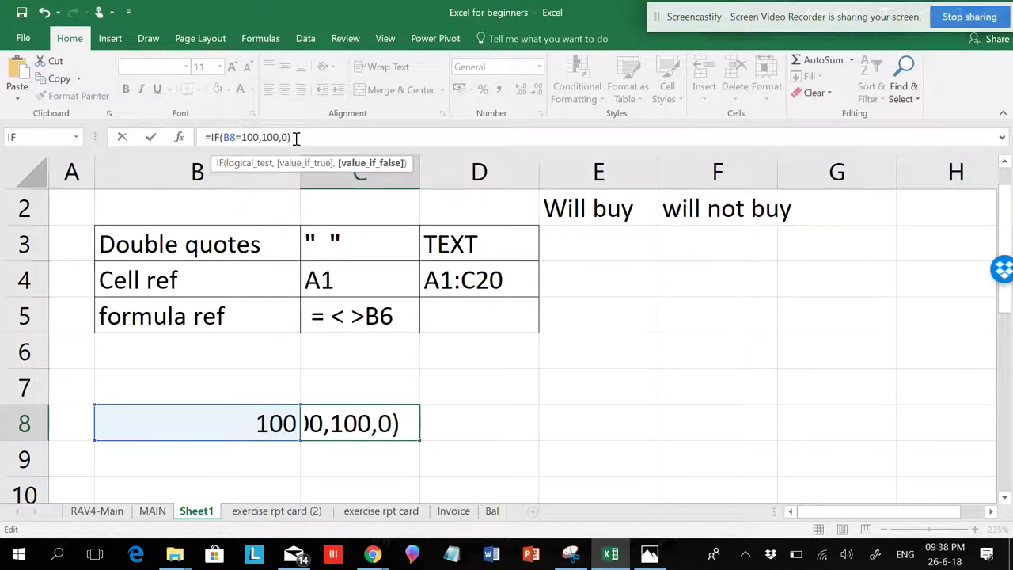
key(Return)
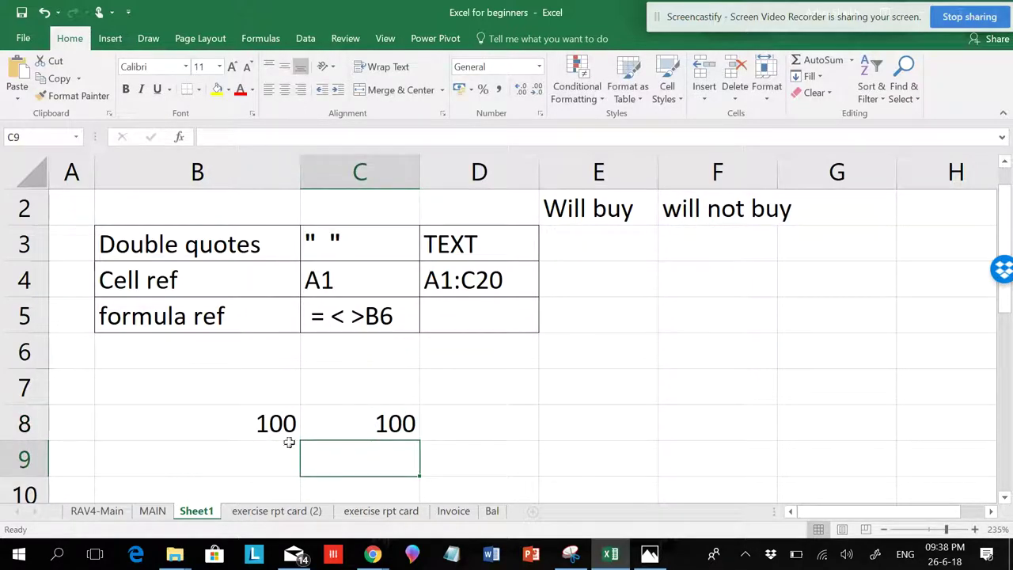
click(276, 427)
click(378, 422)
click(277, 423)
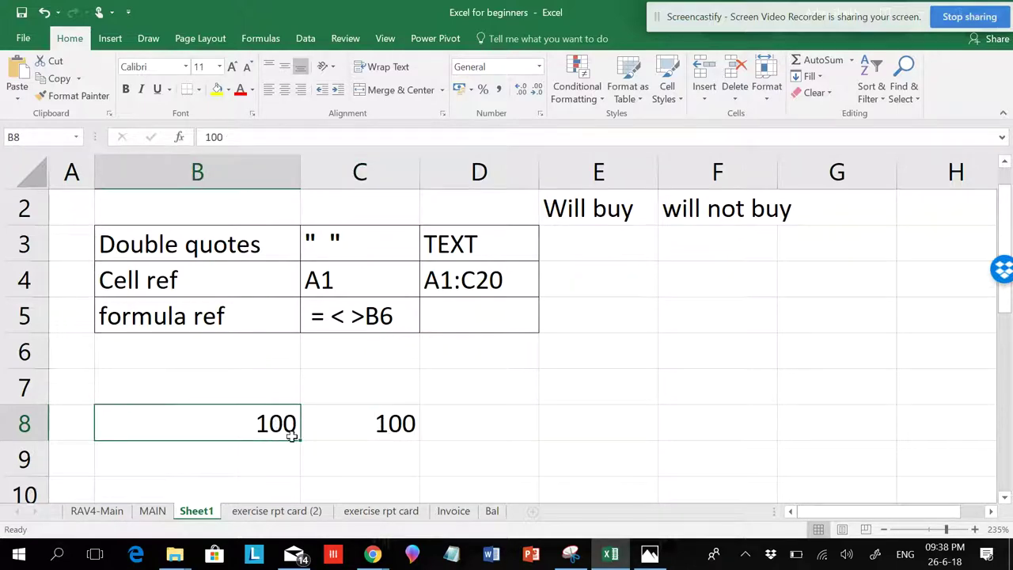
text(1)
key(Return)
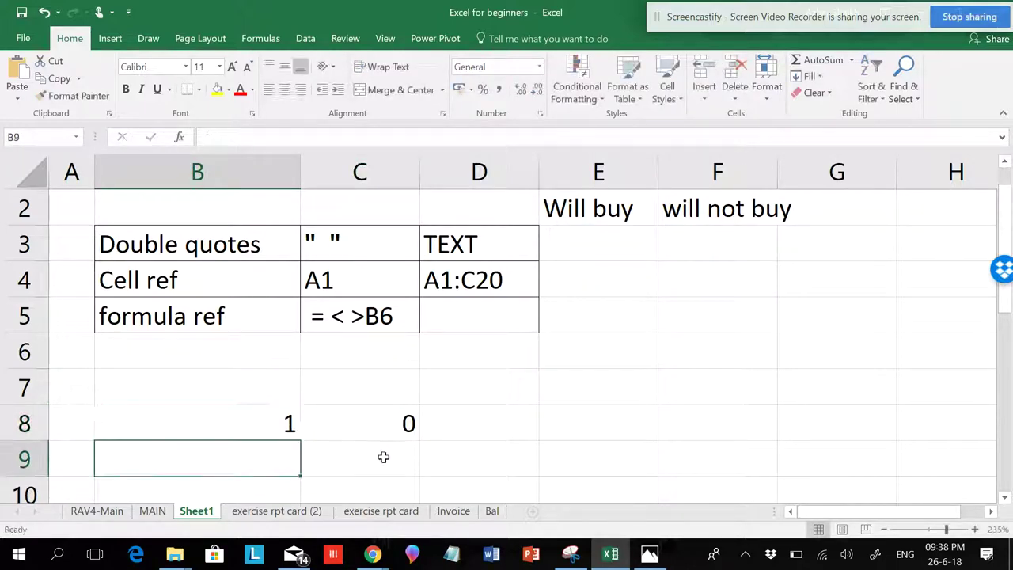
click(283, 421)
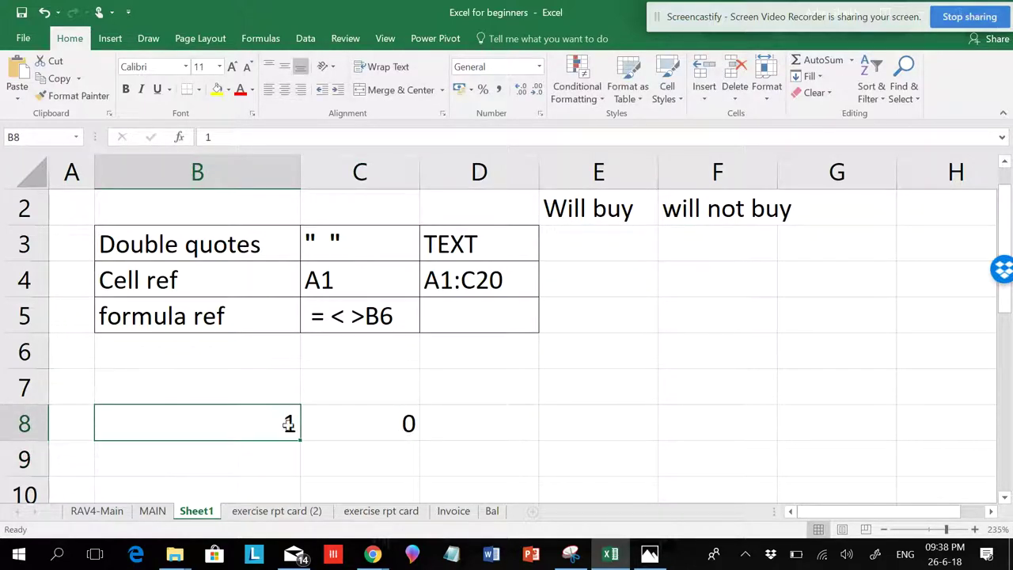
double_click(288, 423)
text(000)
key(Return)
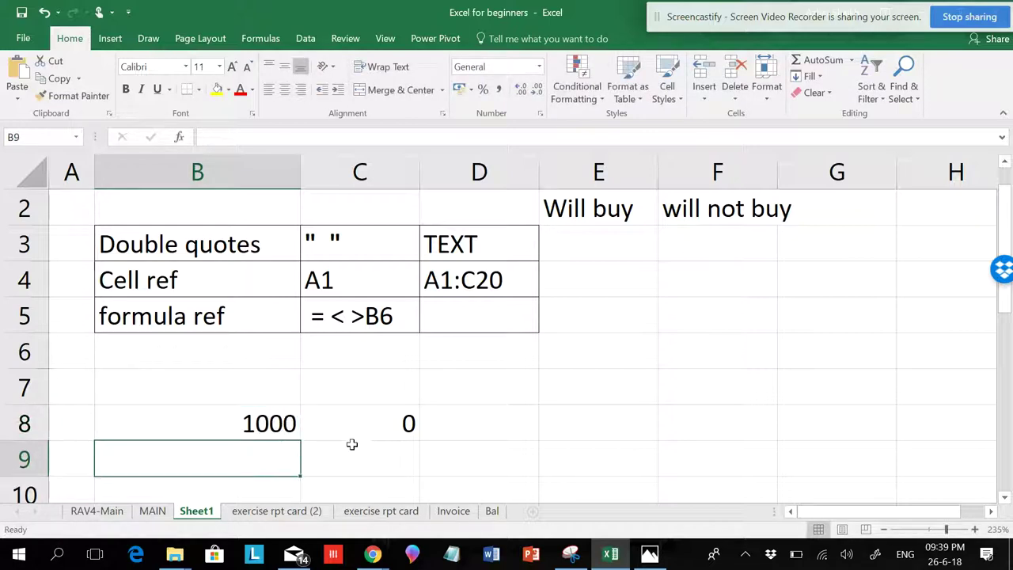
click(271, 422)
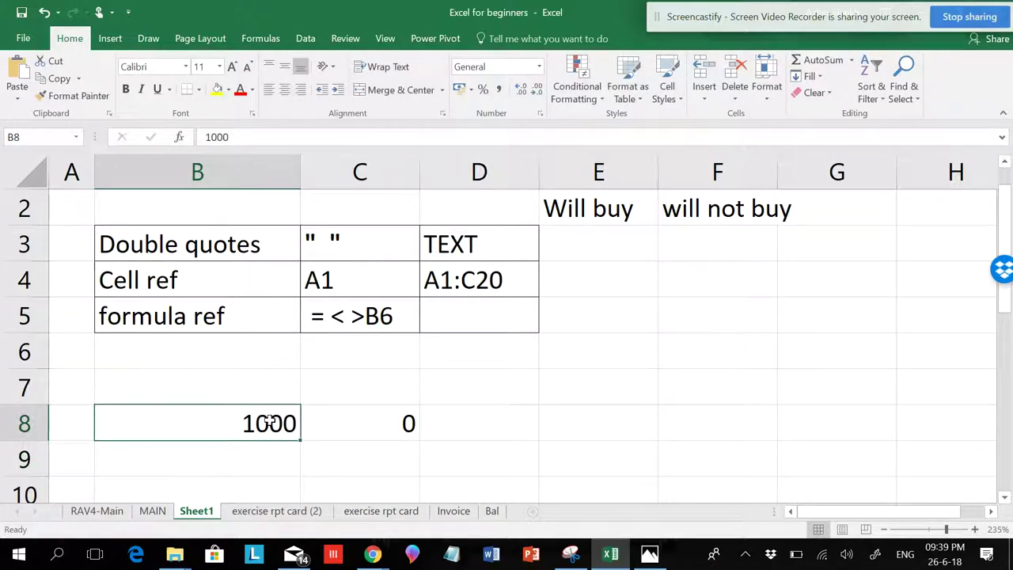
double_click(269, 422)
key(BackSpace)
key(BackSpace)
key(BackSpace)
text(00)
click(306, 469)
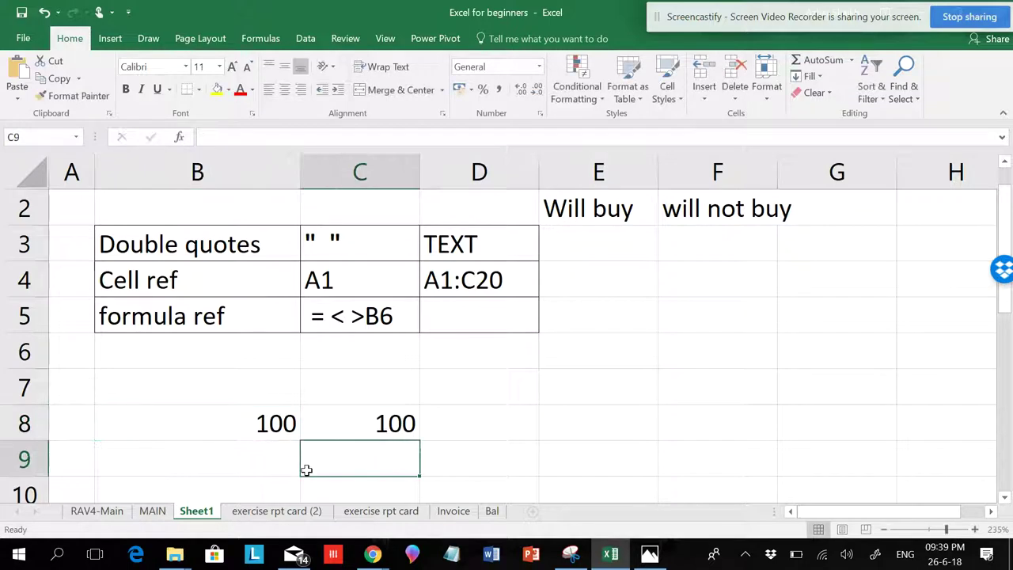